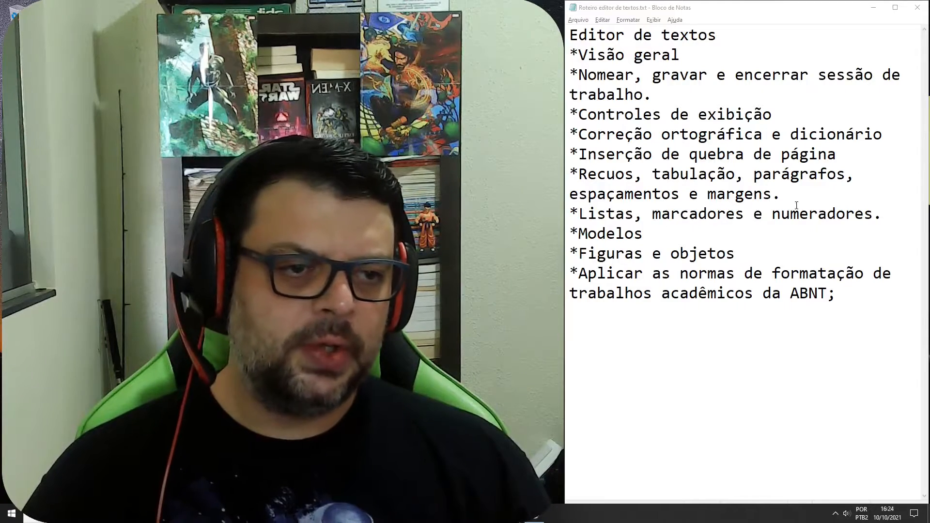
Review the outline's entries on page breaks, indents, tabs, margins, lists, bullets and numbering.
left_click_drag(798, 191, 570, 160)
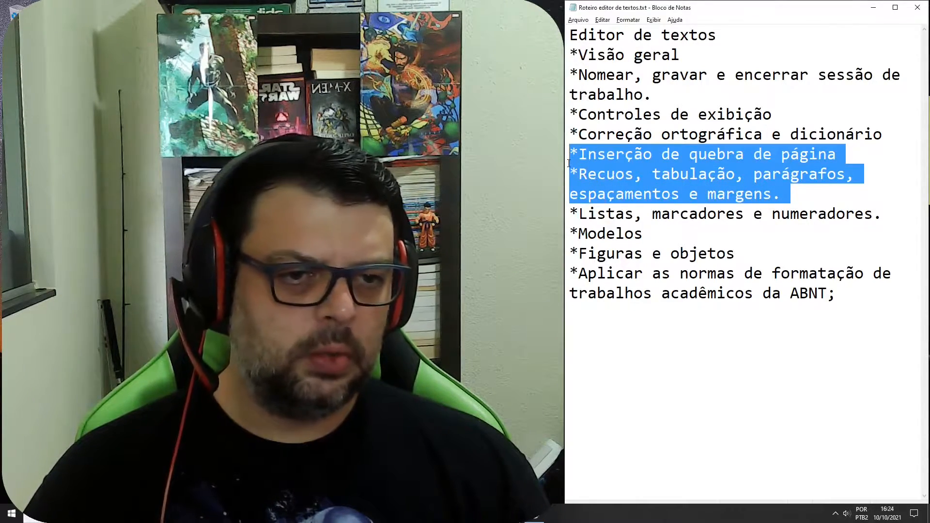
left_click(635, 150)
left_click_drag(844, 156, 570, 157)
left_click(632, 161)
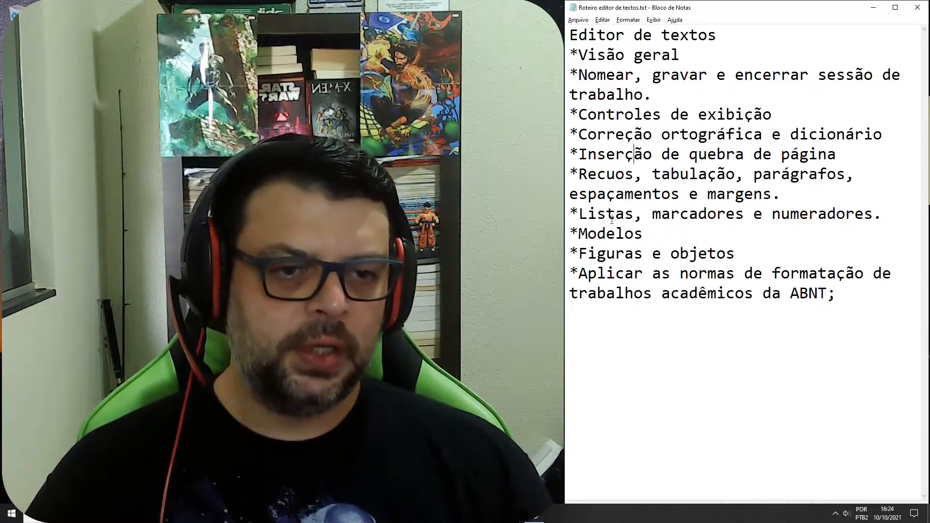
left_click_drag(574, 213, 882, 221)
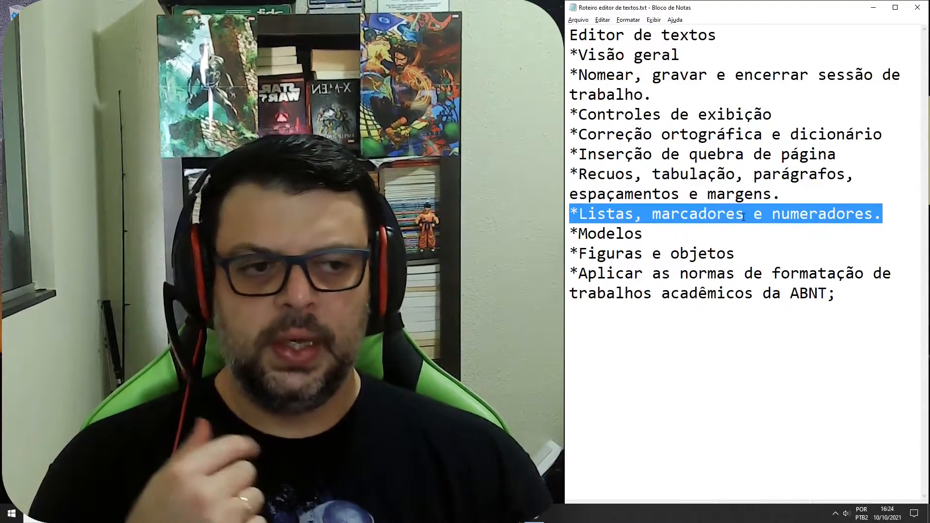
Remove the trailing space after "Modelos" in the outline.
left_click(652, 236)
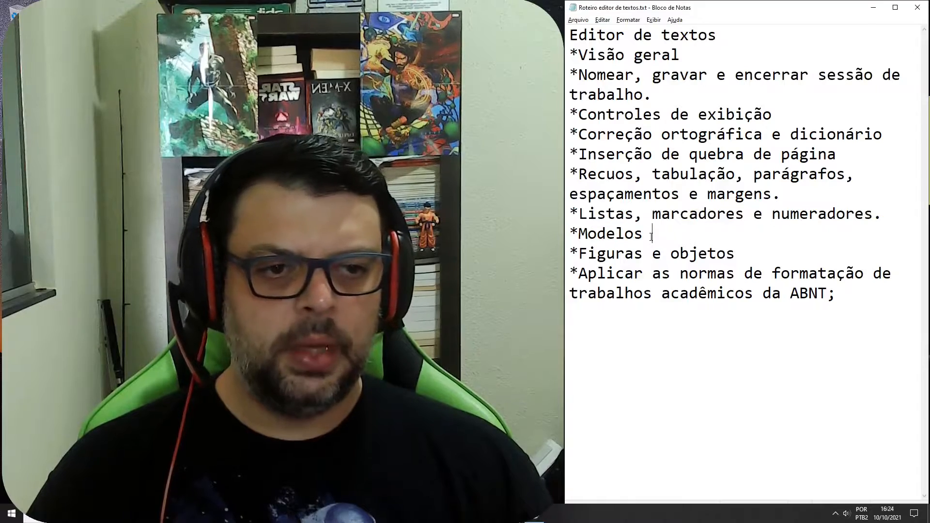
key("BackSpace")
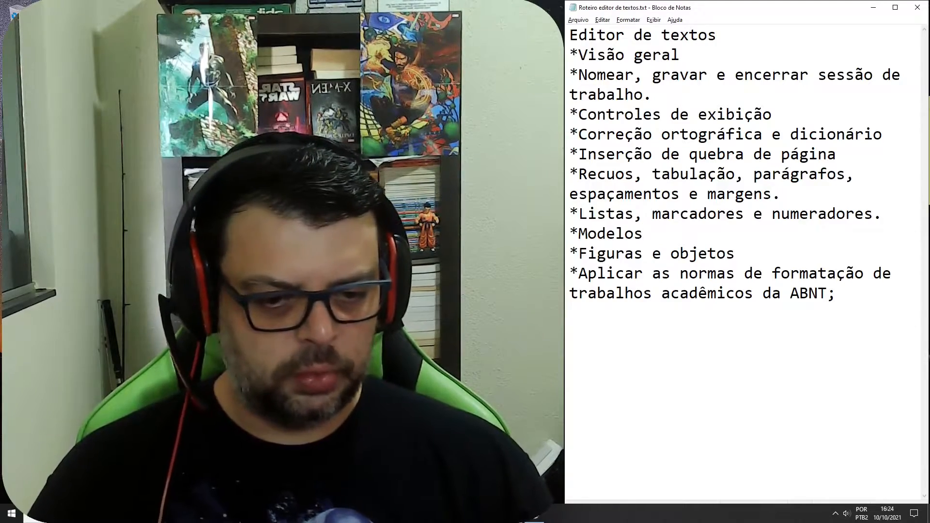
Switch to Word and look through the existing pages and breaks of Documento inicial.docx.
key("alt+Tab")
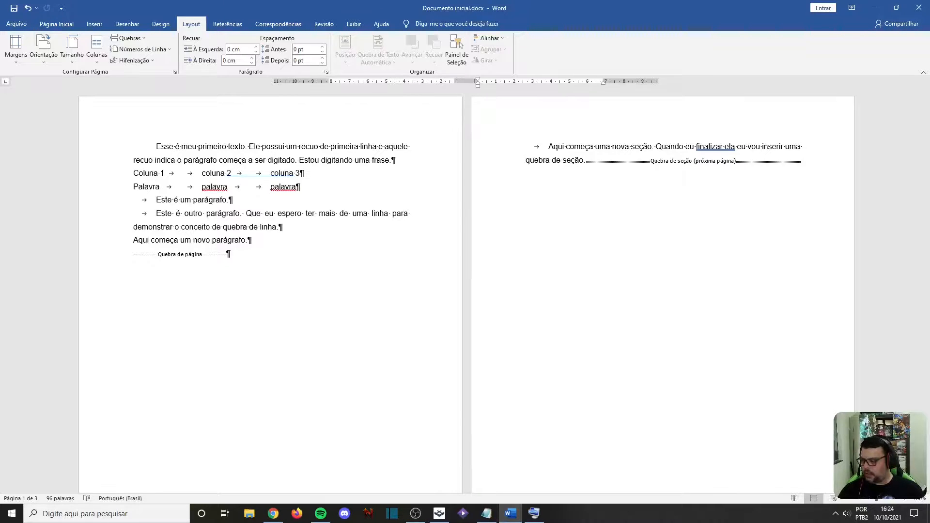
key("alt+Tab")
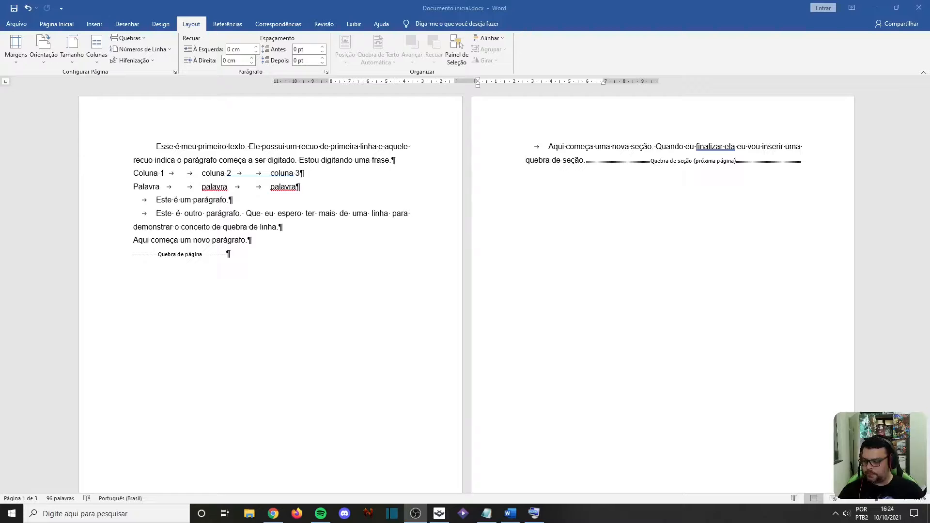
key("alt+Tab")
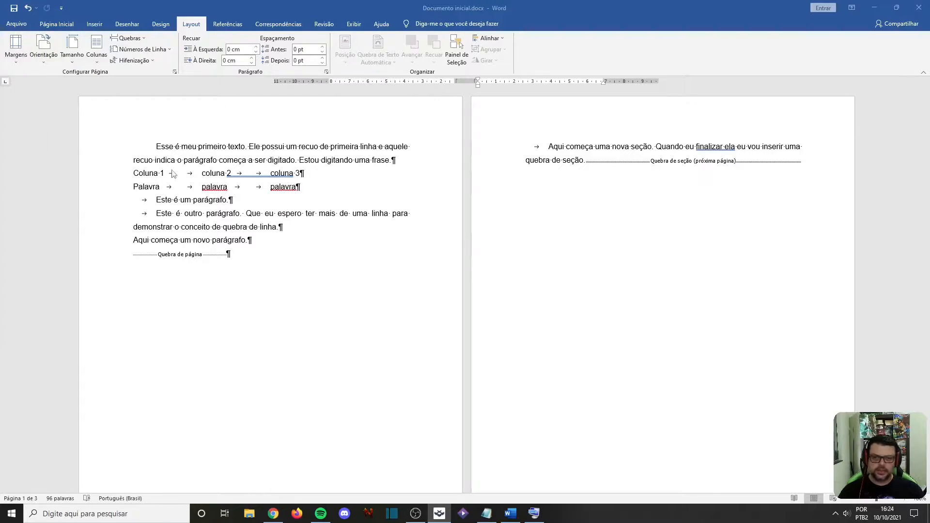
left_click(487, 513)
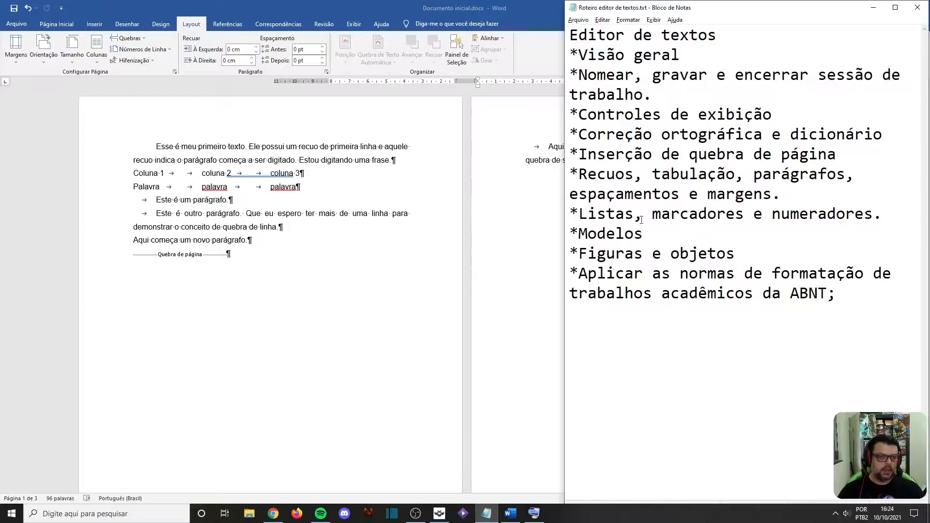
left_click(545, 229)
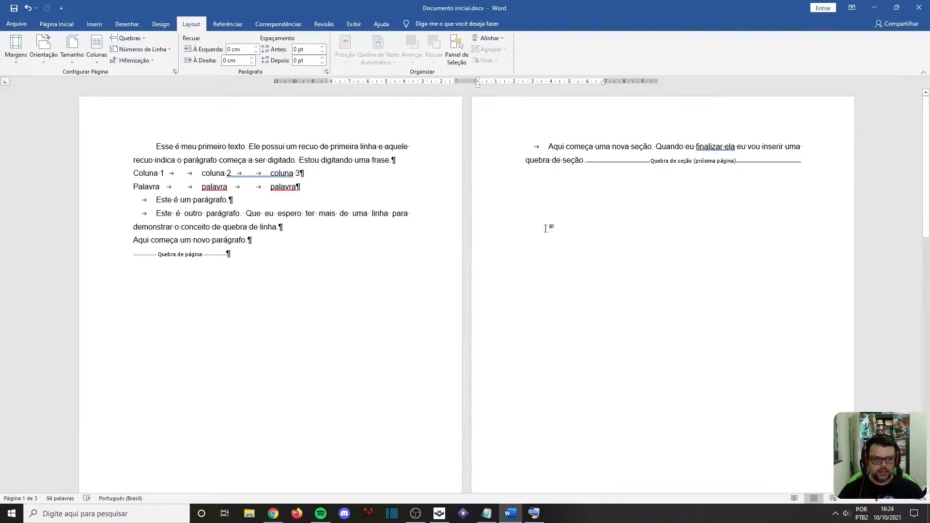
scroll(545, 228, "down", 8)
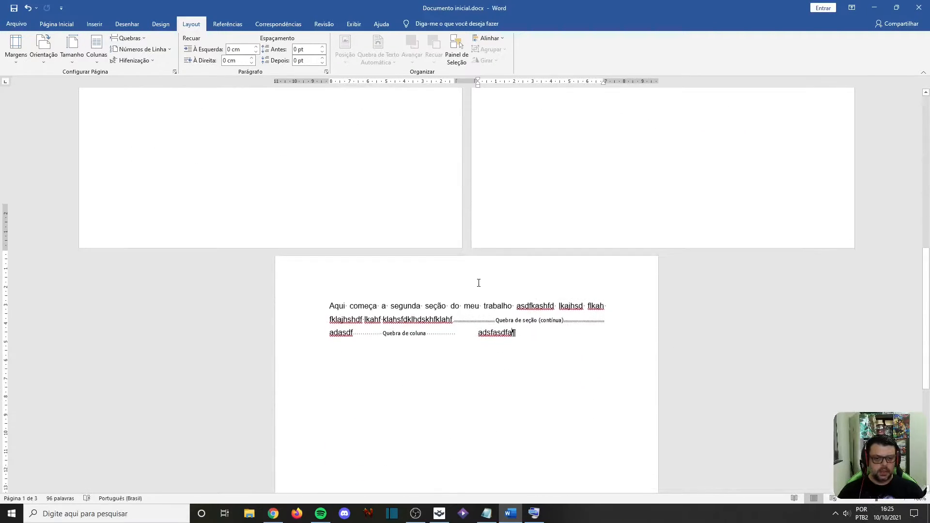
scroll(479, 283, "down", 3)
scroll(413, 260, "up", 10)
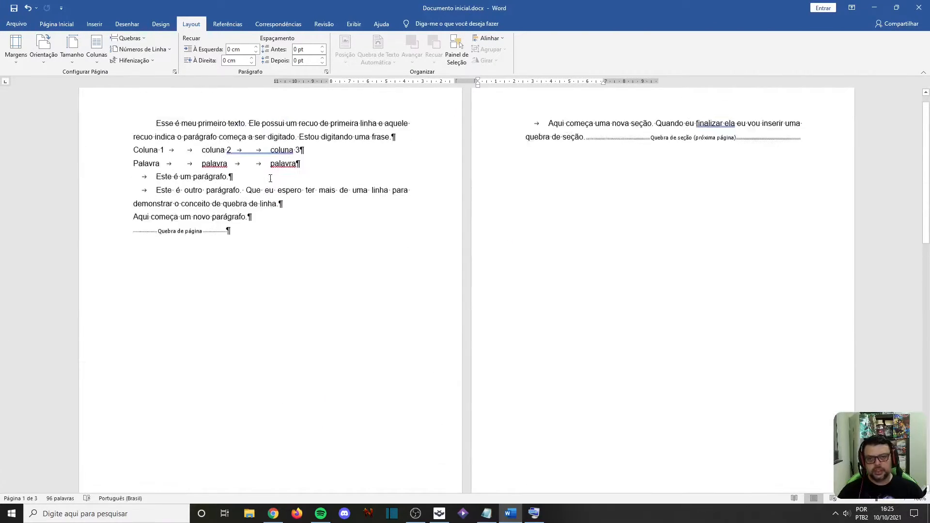
scroll(271, 179, "up", 1)
Select the entire content of Documento inicial.docx and delete it.
key("ctrl+Home")
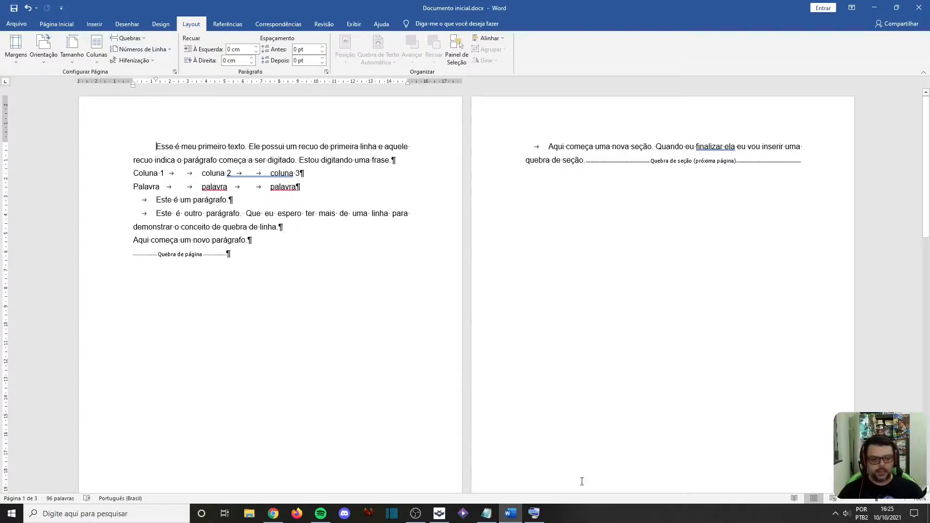
left_click(534, 513)
left_click(114, 239)
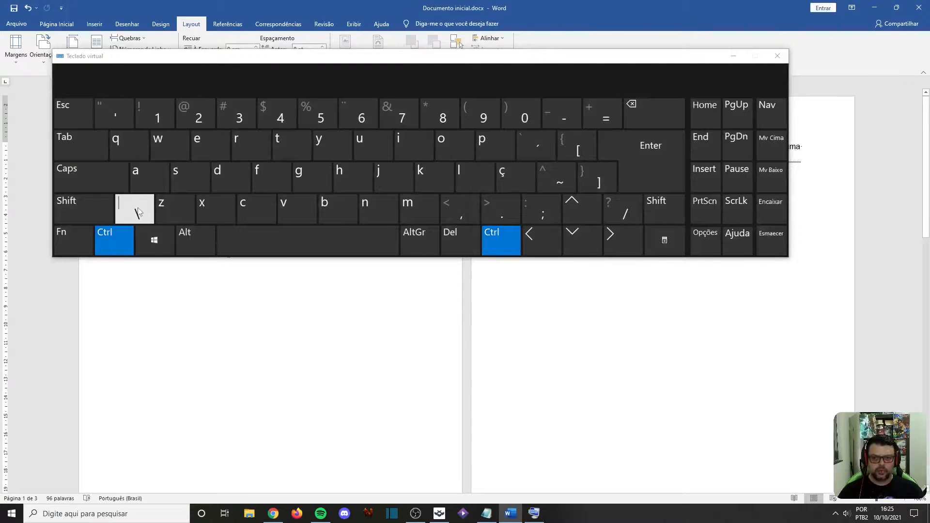
key("ctrl+a")
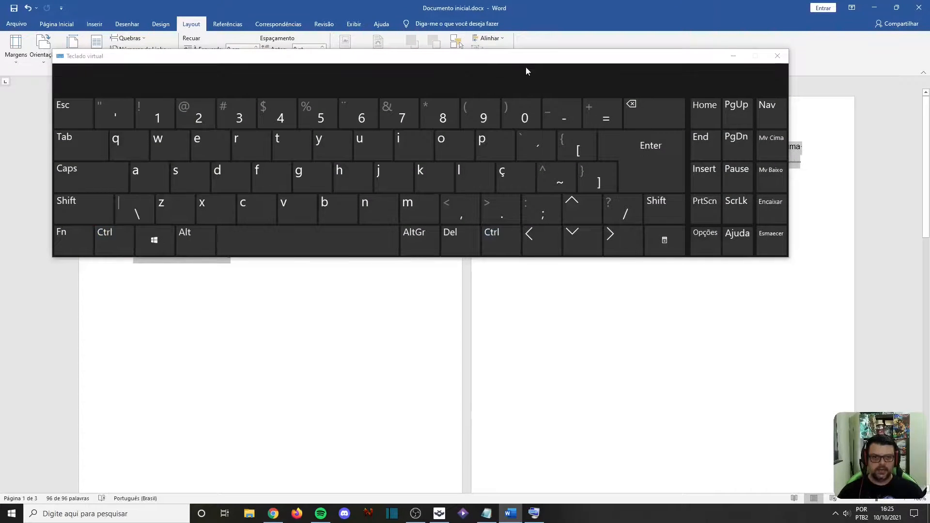
left_click(741, 57)
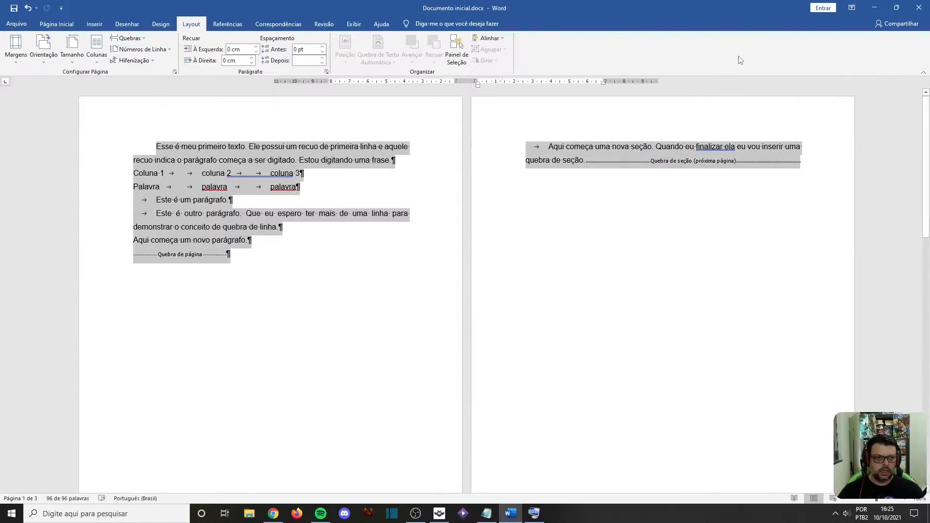
key("Delete")
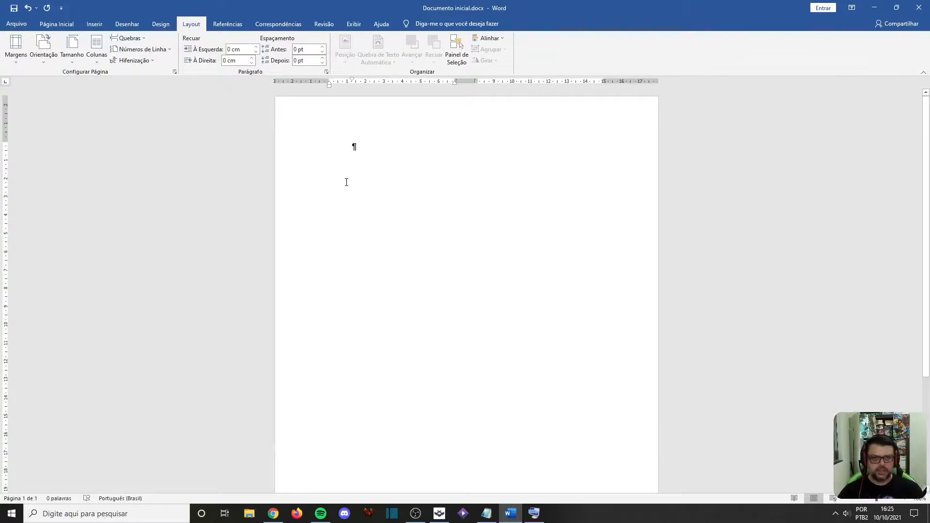
Set the page layout to one column (Uma) and return to the empty paragraph.
left_click(96, 51)
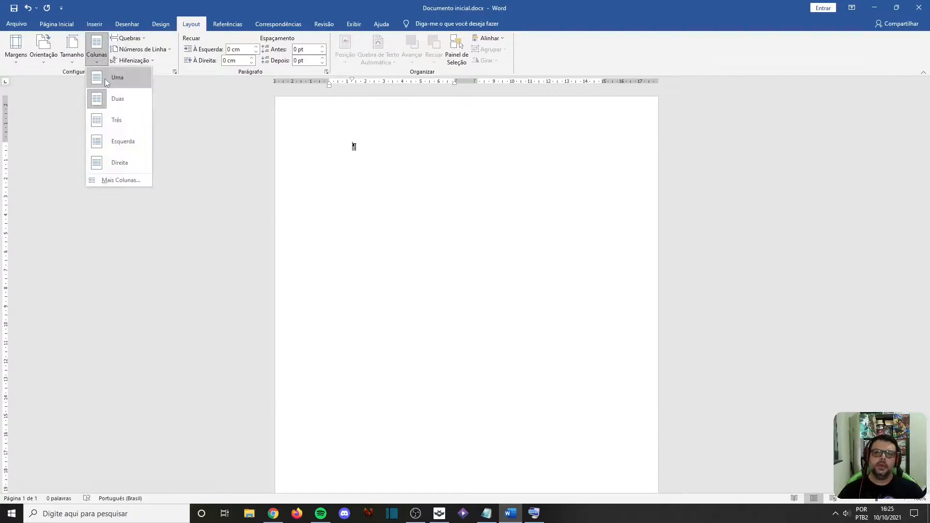
left_click(106, 82)
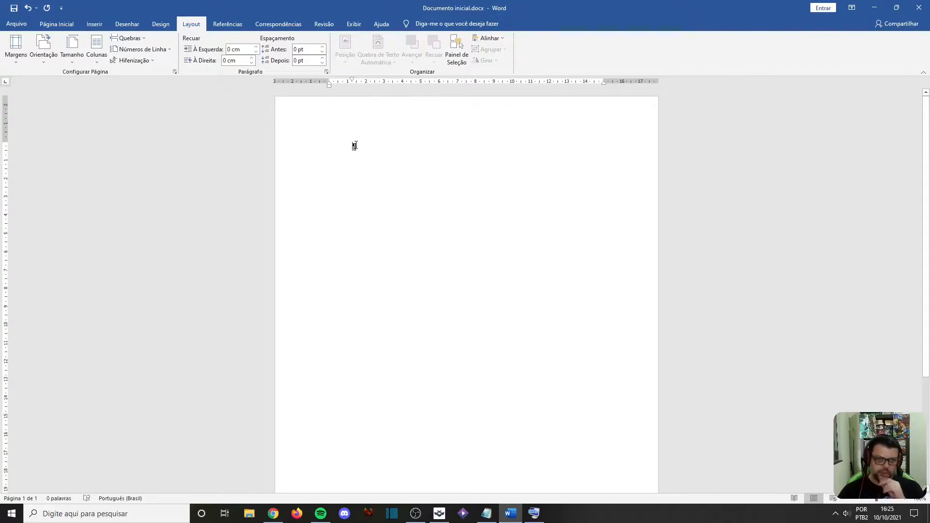
left_click(97, 49)
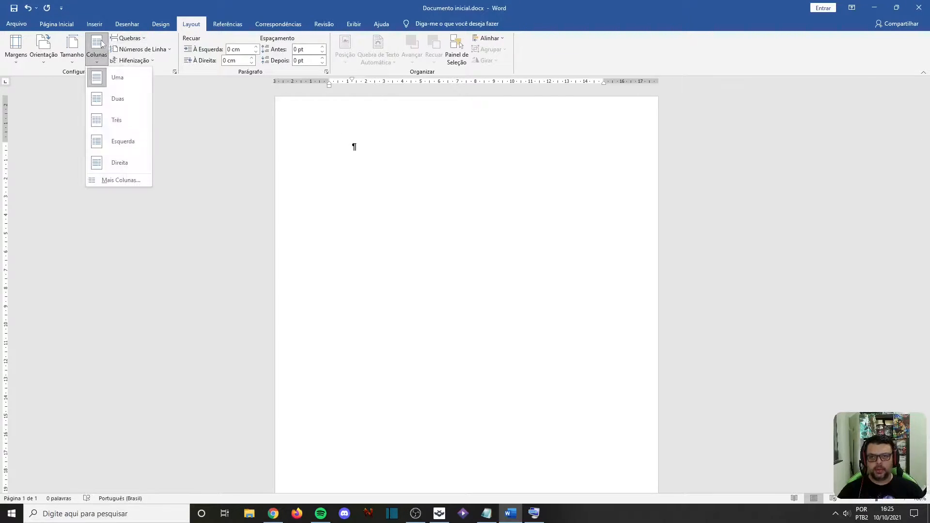
left_click(361, 149)
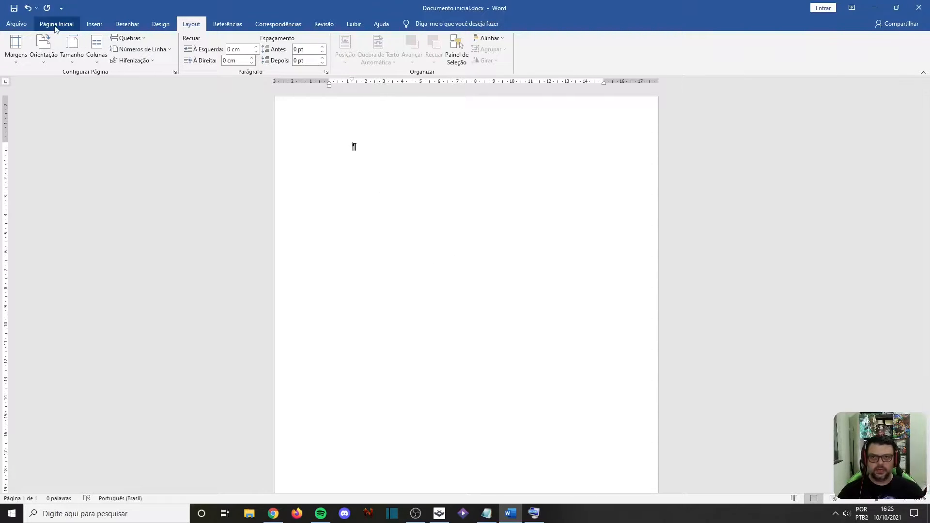
Launch the Mouse Highlight utility and minimize its window to return to the Word document.
left_click(85, 27)
left_click(67, 27)
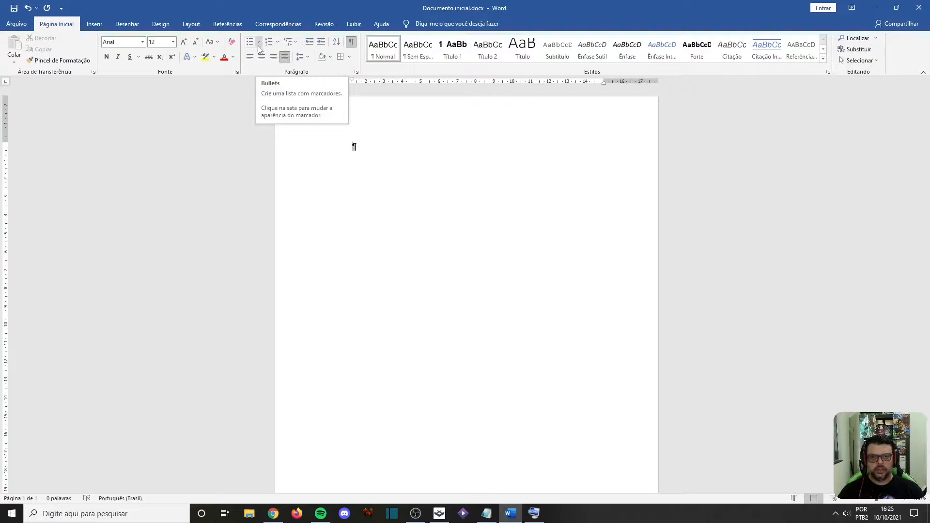
key("super")
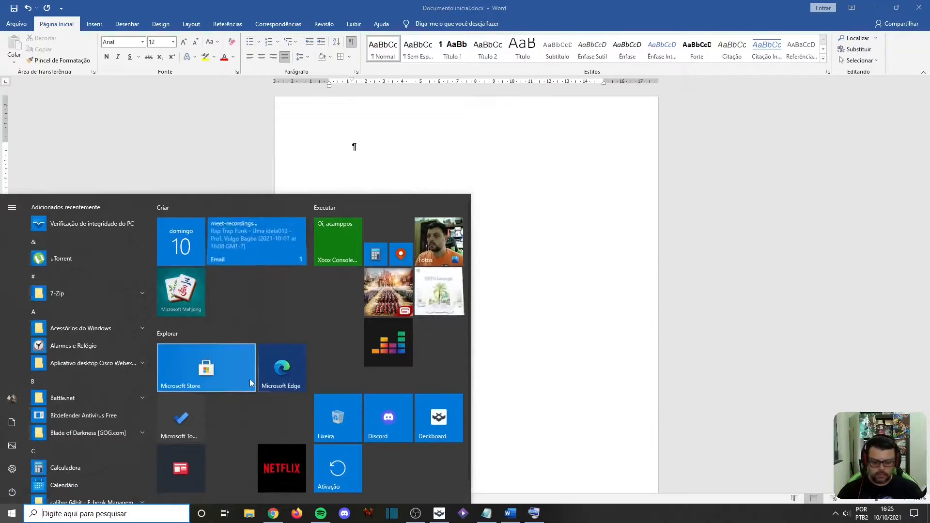
type("mouse")
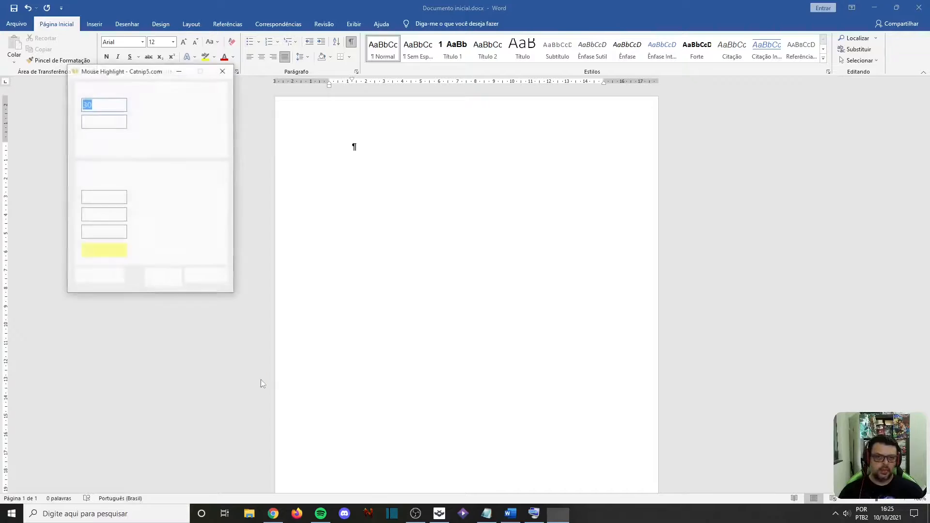
left_click(179, 71)
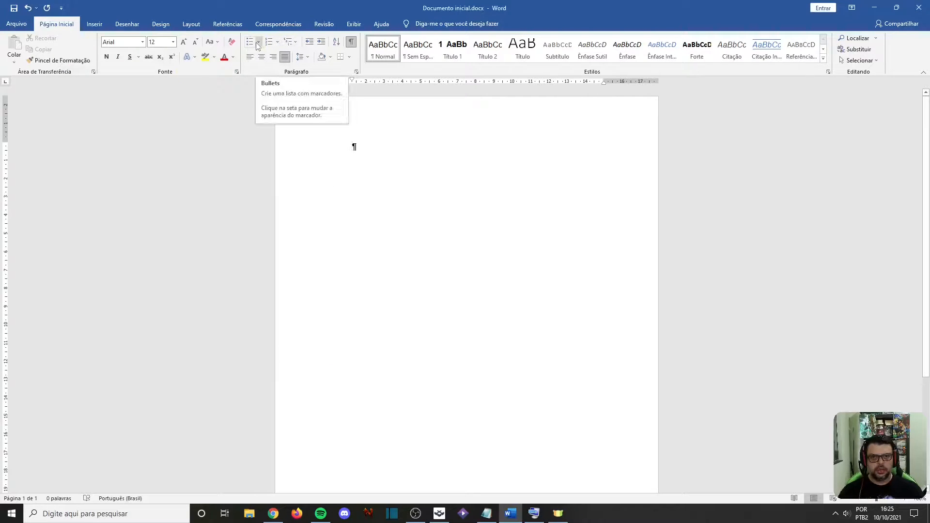
Examine the bullet, numbering and multilevel list libraries, and check the topic outline in Notepad before returning to the Word document.
left_click(258, 43)
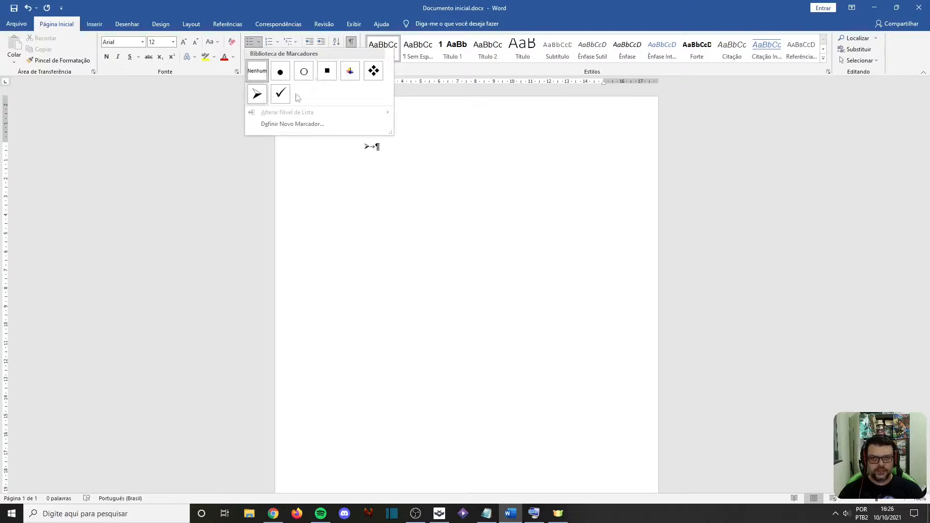
left_click(276, 43)
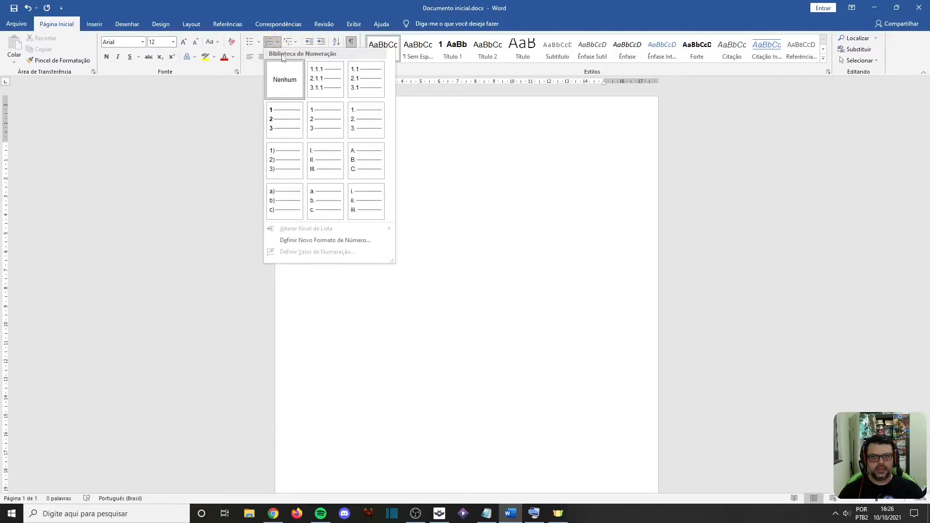
left_click(297, 44)
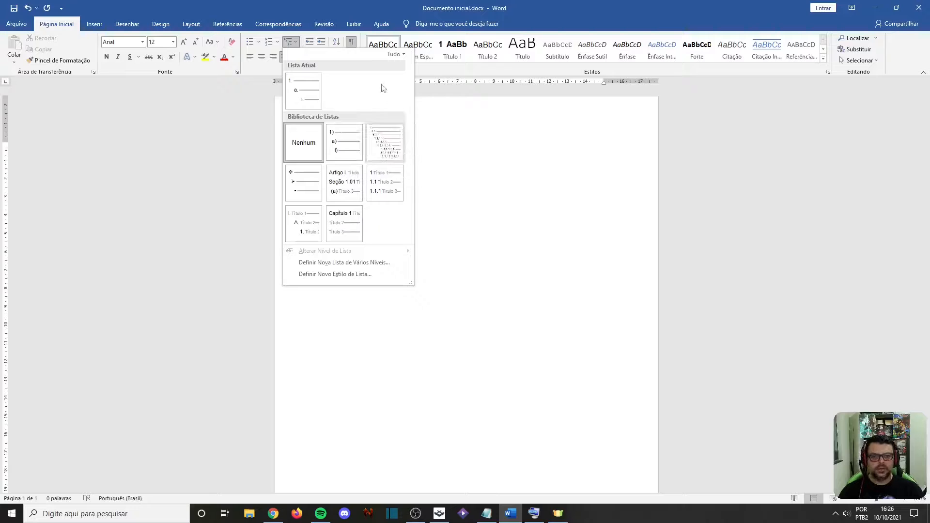
left_click(469, 174)
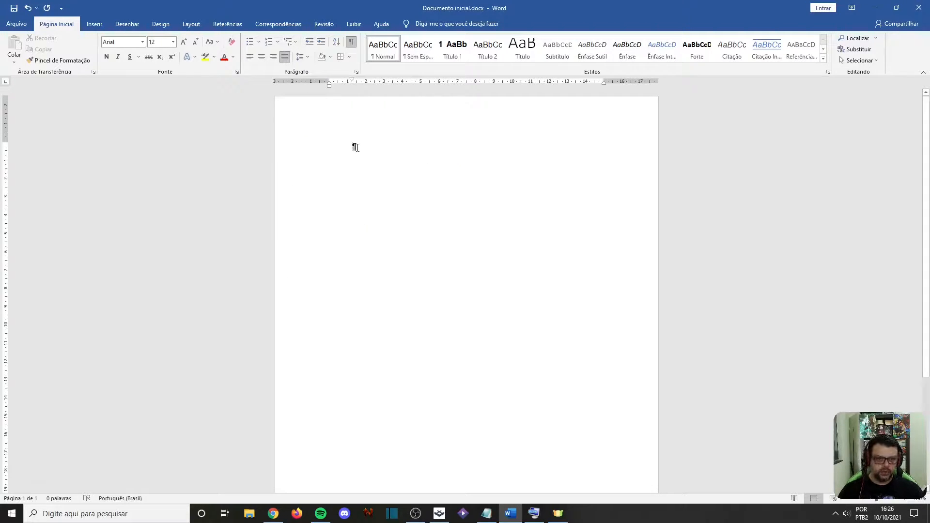
left_click(486, 513)
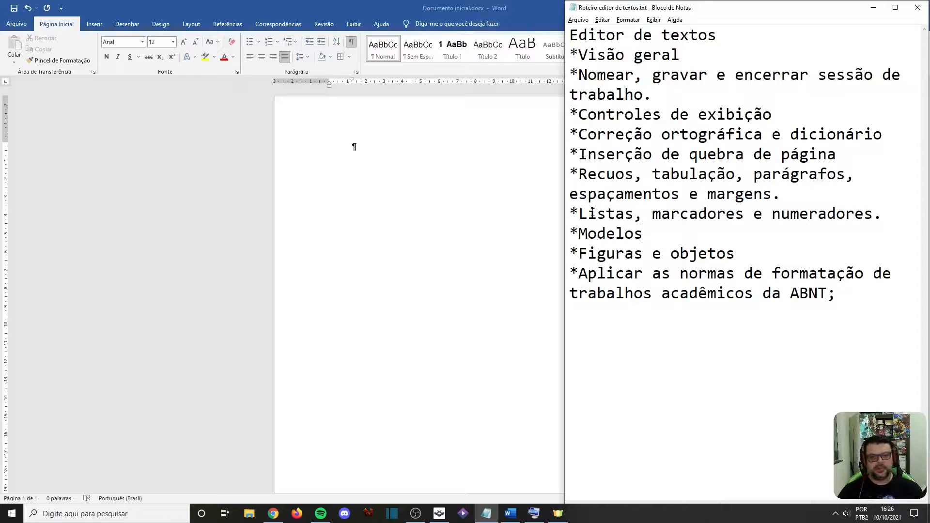
left_click(354, 147)
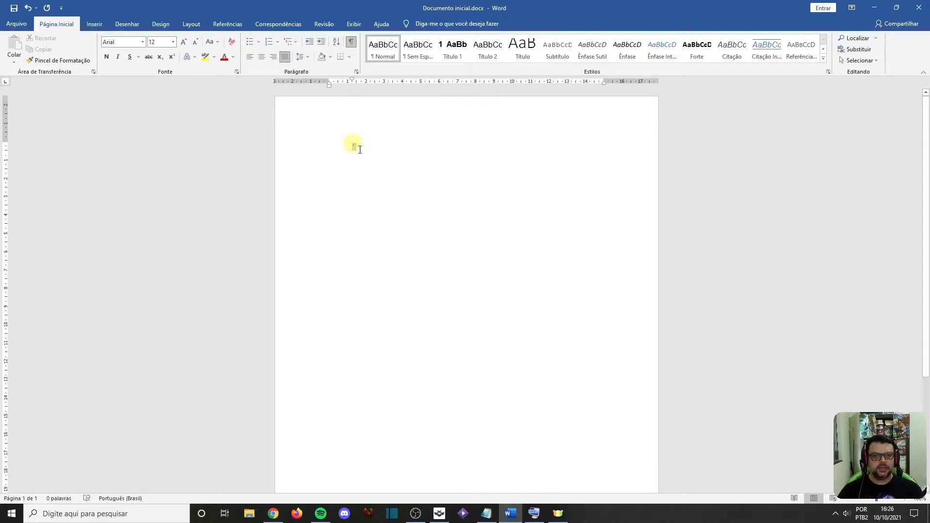
Try the arrowhead bullet on the empty paragraph and undo it.
left_click(259, 42)
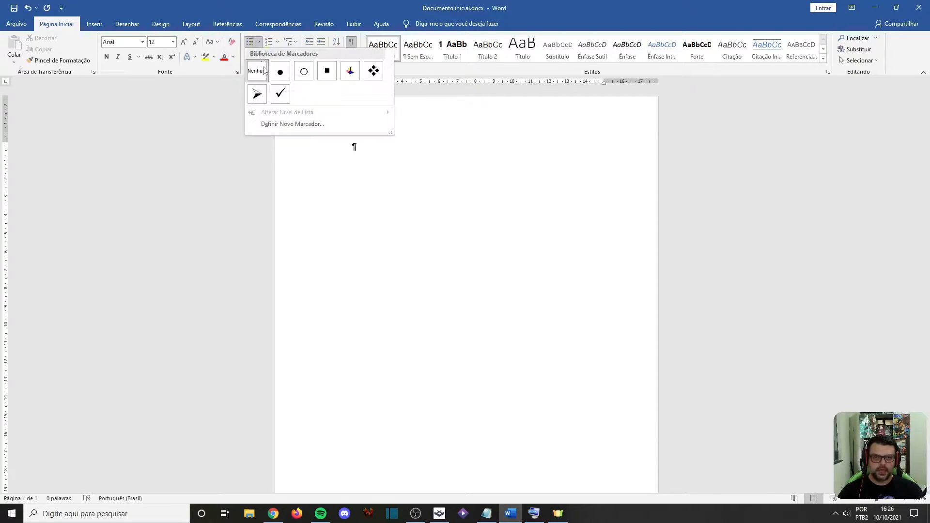
left_click(257, 94)
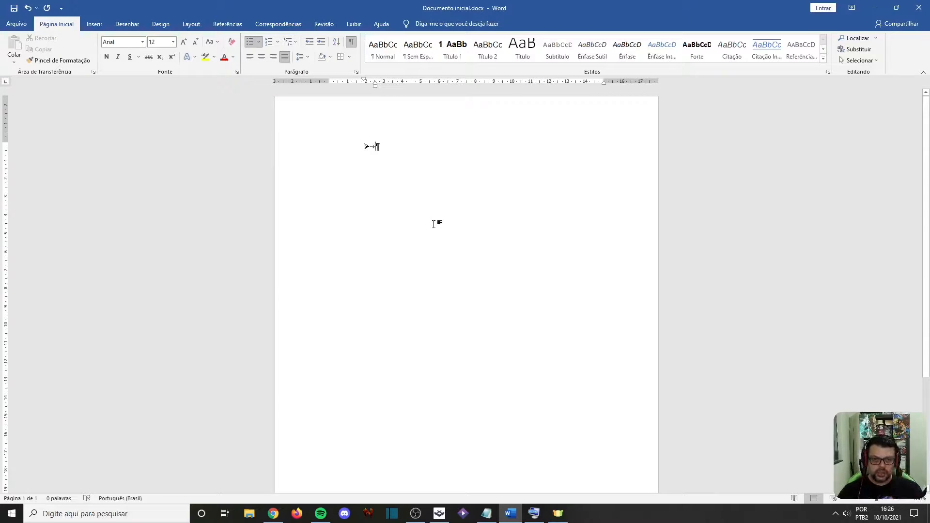
key("ctrl+z")
key("ctrl+z")
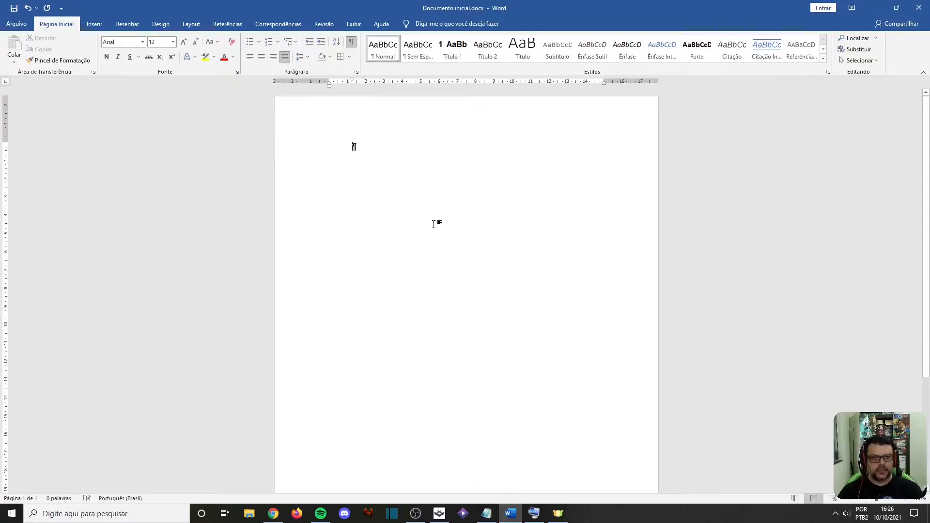
Remove the first-line indent from the empty paragraph.
key("ctrl+z")
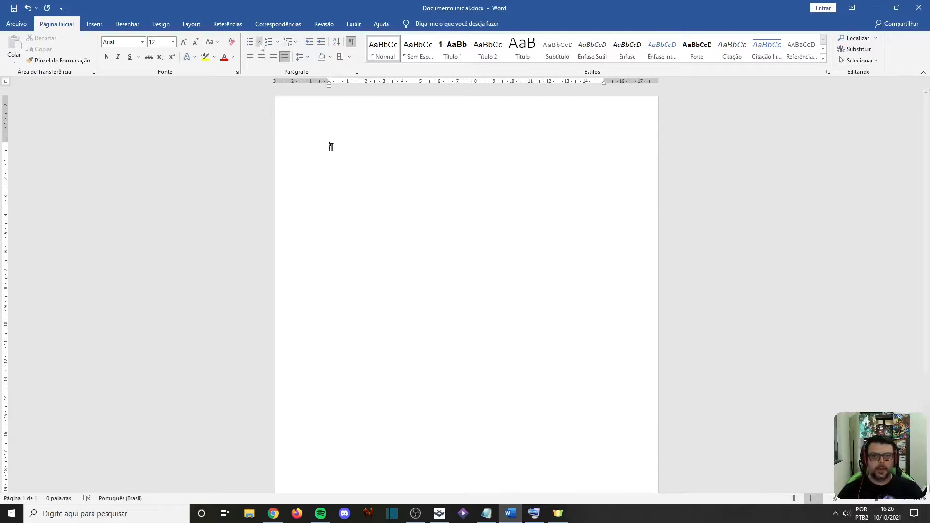
Reapply the arrowhead bullet to the empty paragraph and hide the formatting marks.
key("ctrl+y")
key("ctrl+y")
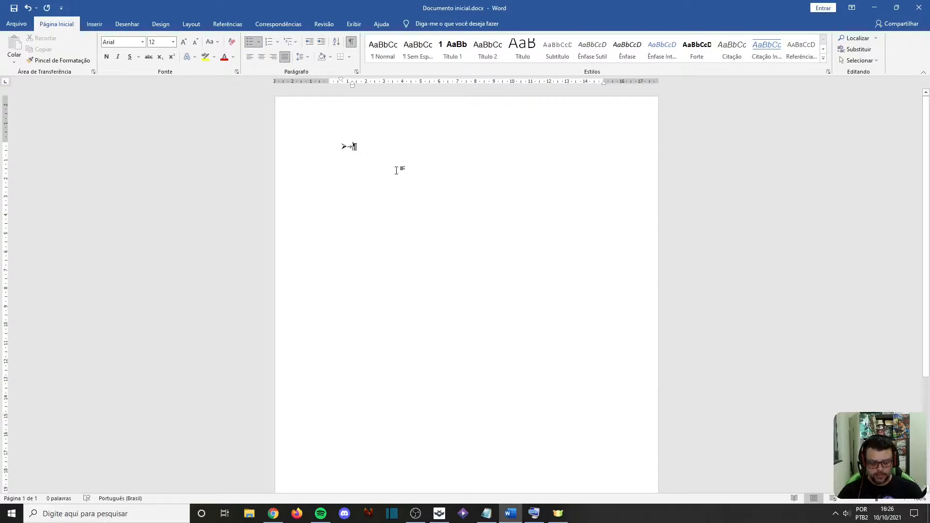
left_click(350, 43)
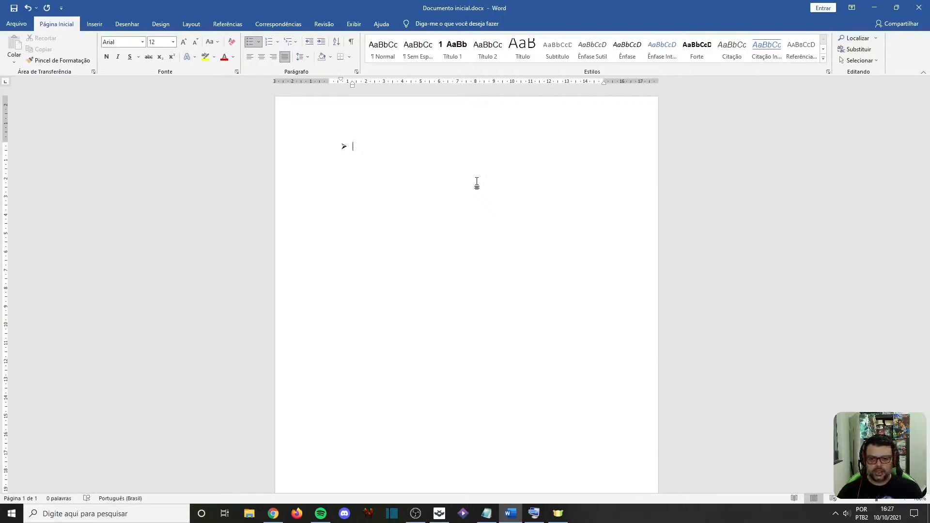
Enter the bulleted items "Pagar contas", "Investimento", "Entretenimento" and "comida".
type("Pagar contas ")
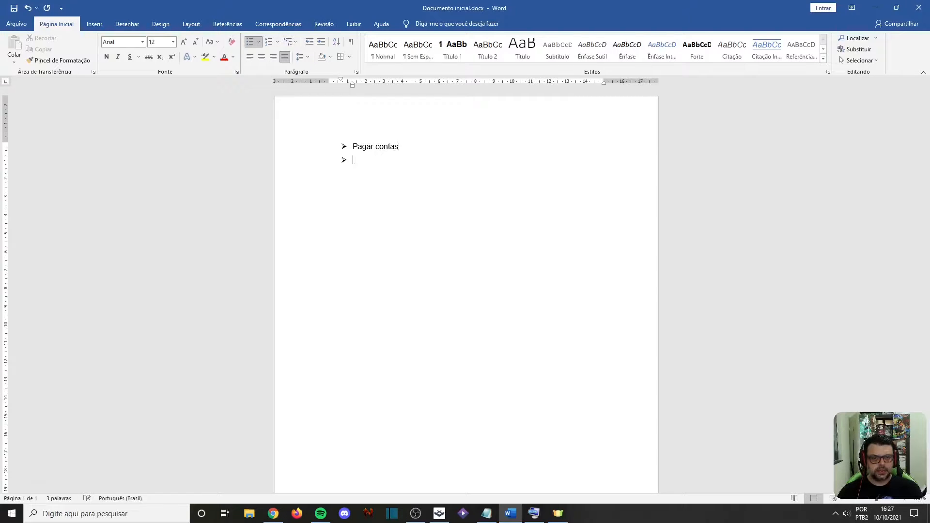
type("investimento")
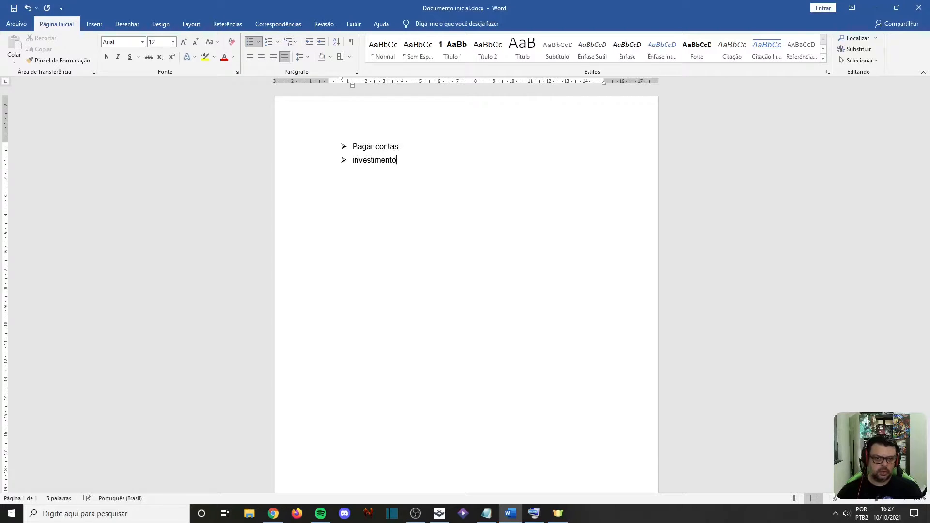
key("Return")
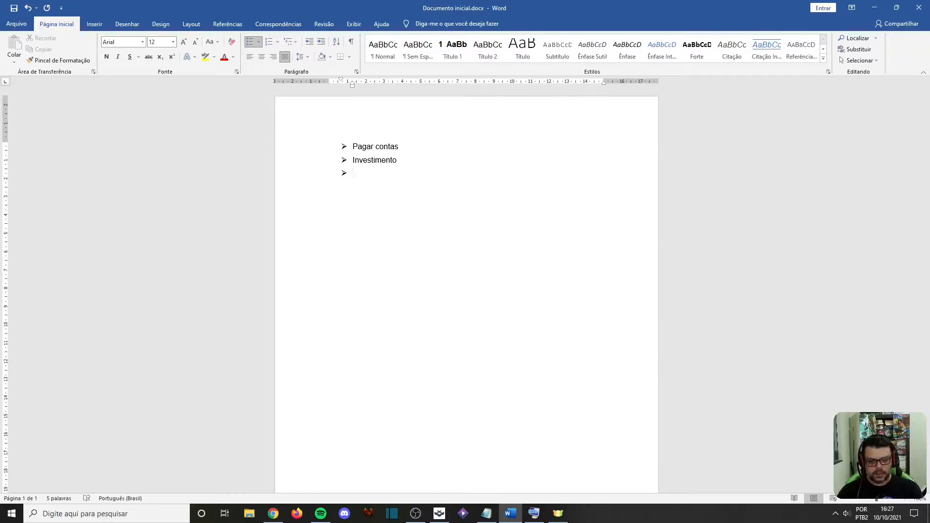
type("entre")
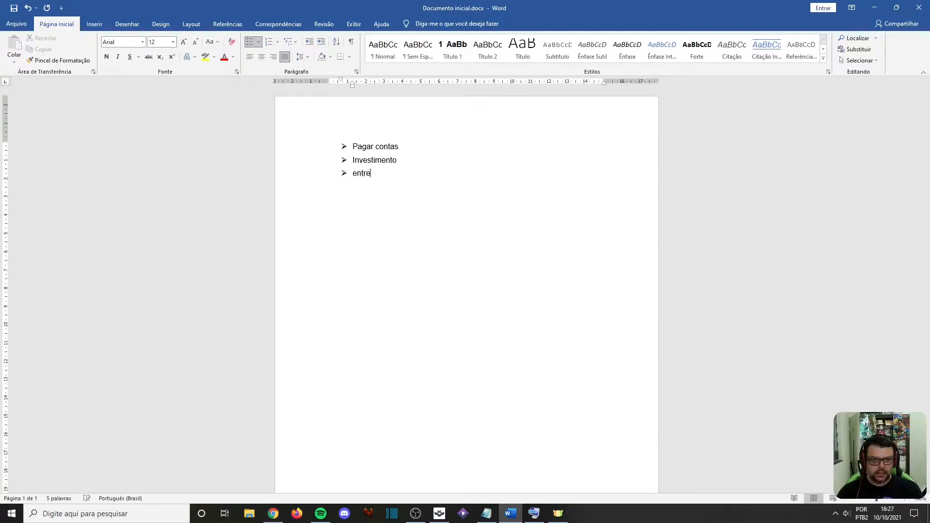
type("tenimento")
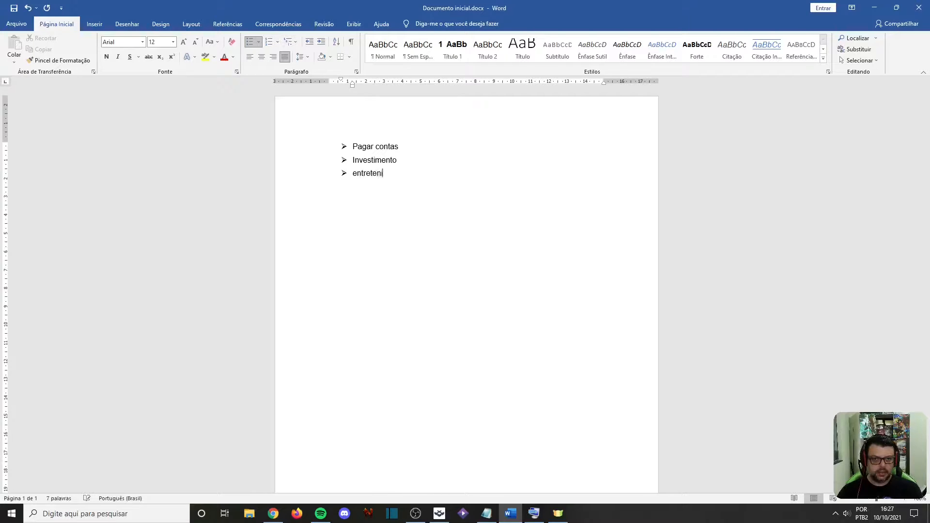
key("Return")
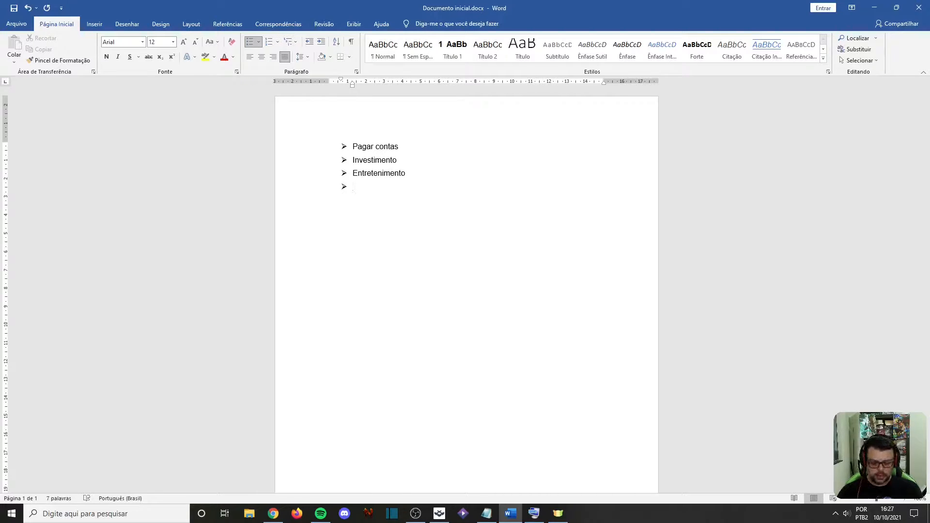
type("xo")
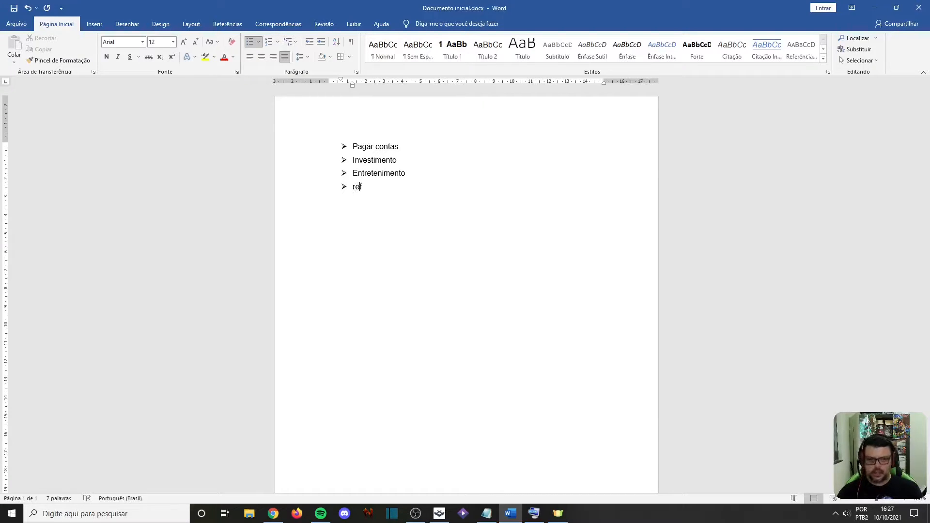
key("BackSpace")
key("BackSpace")
type("comida")
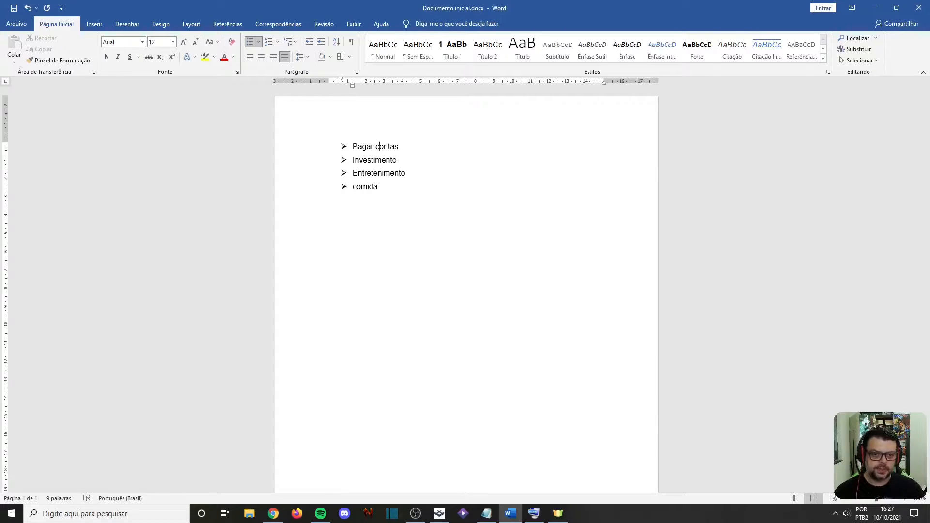
Delete the whole bulleted list and clear the remaining indent from the empty paragraph.
left_click_drag(353, 146, 478, 182)
key("Delete")
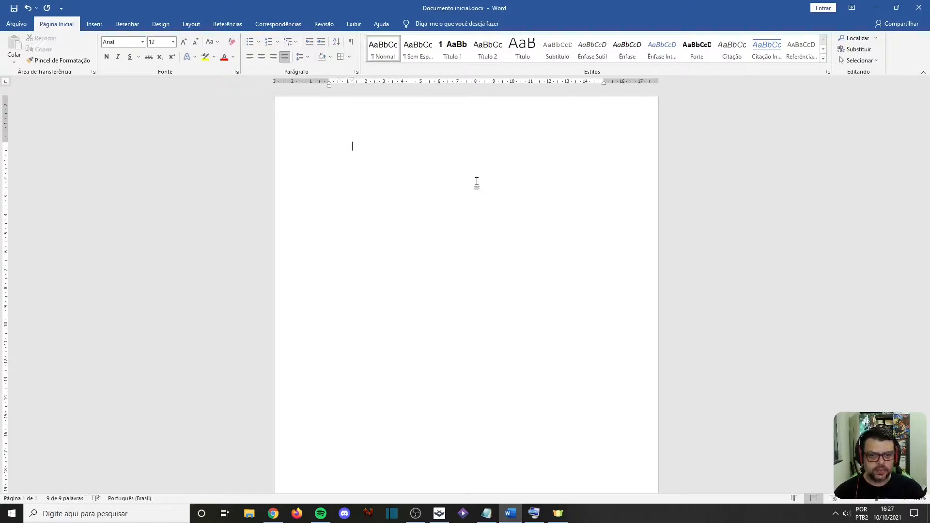
key("BackSpace")
Write the introductory line "Listo abaixo o passo a passo para a gravação de um bom vídeo:" and start a new paragraph.
type("Listo a")
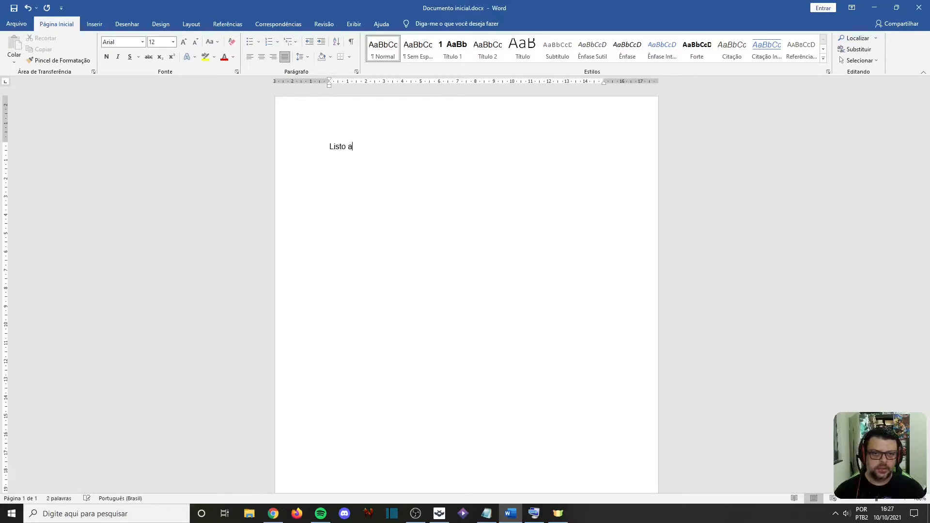
type("baixo ")
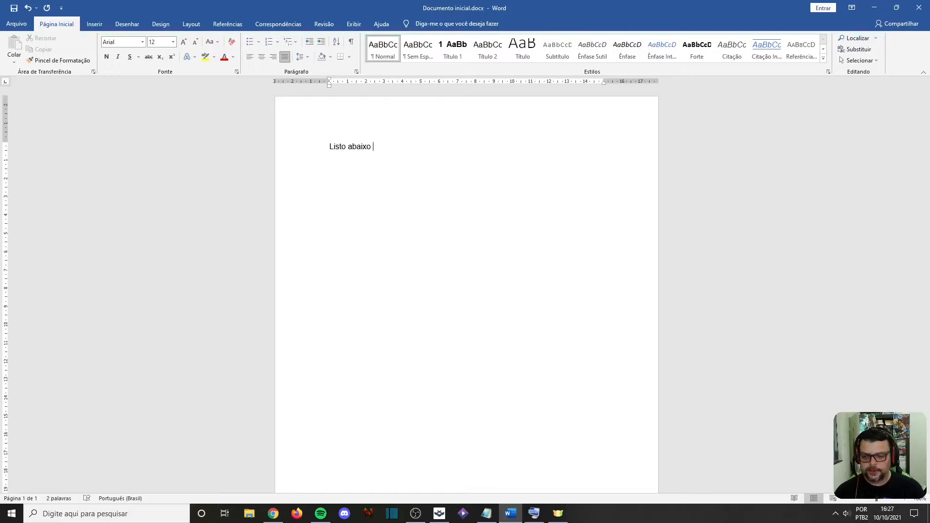
type("o ")
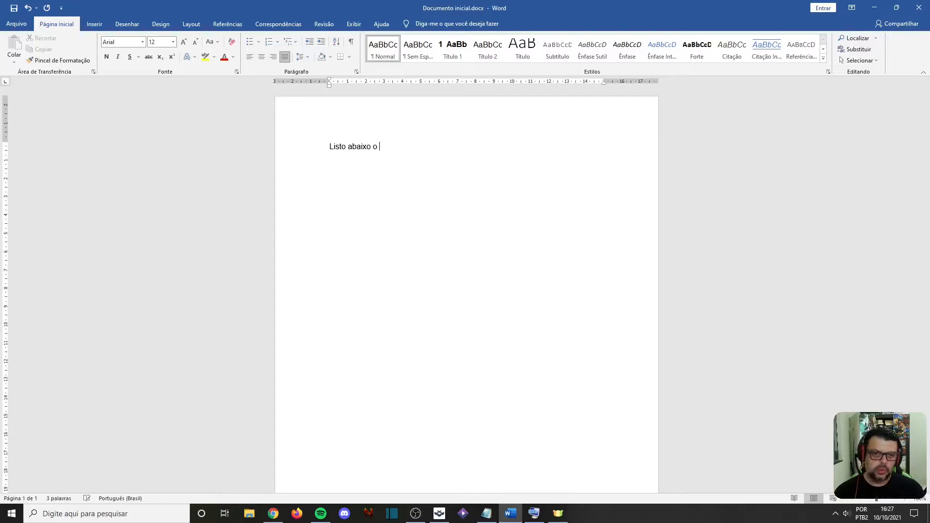
type("passo a passo pa")
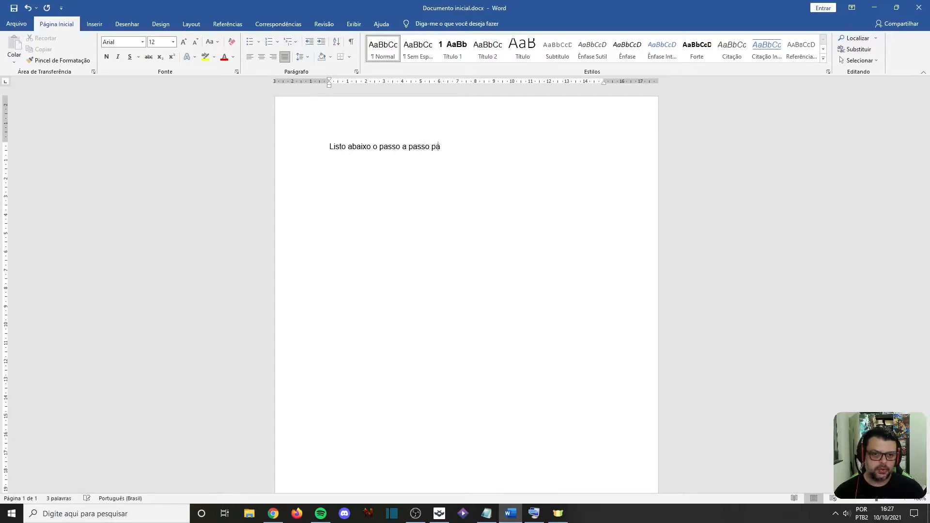
type("ra a grava")
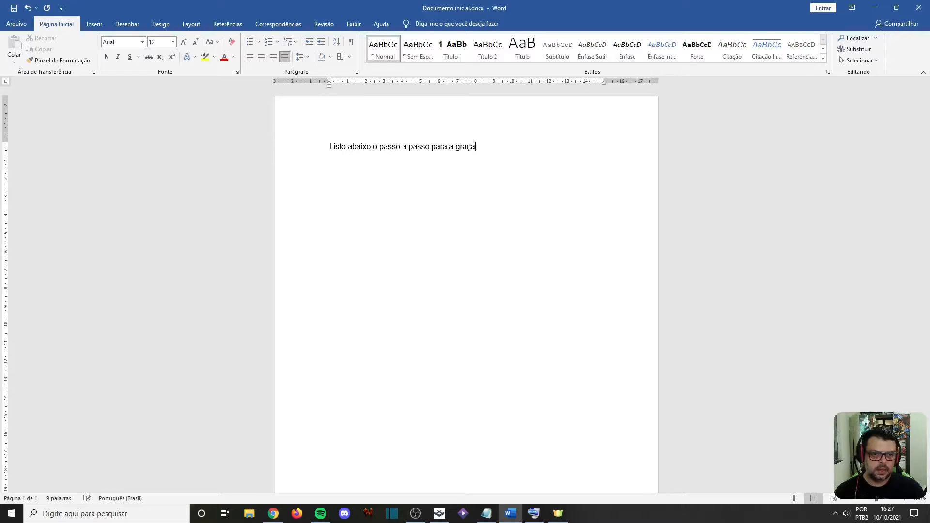
type("ção de um um")
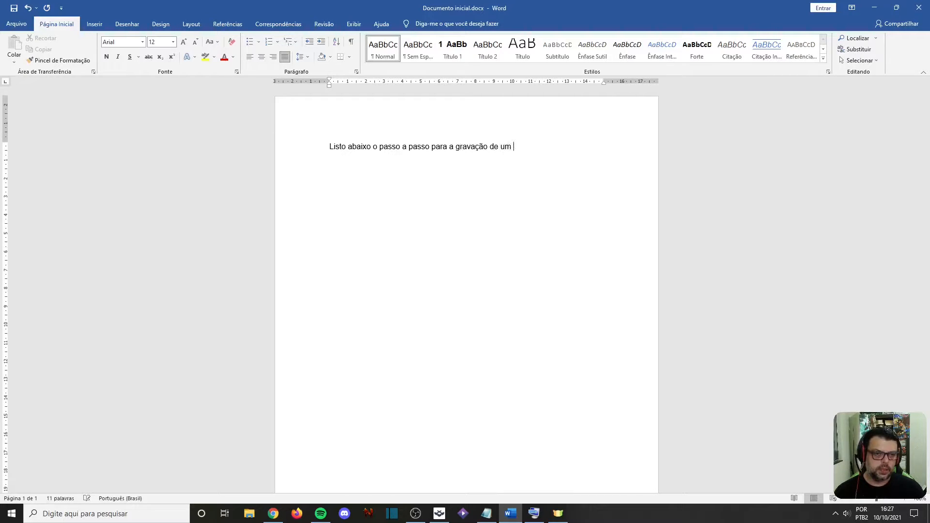
key("BackSpace")
key("BackSpace")
type("bom ví")
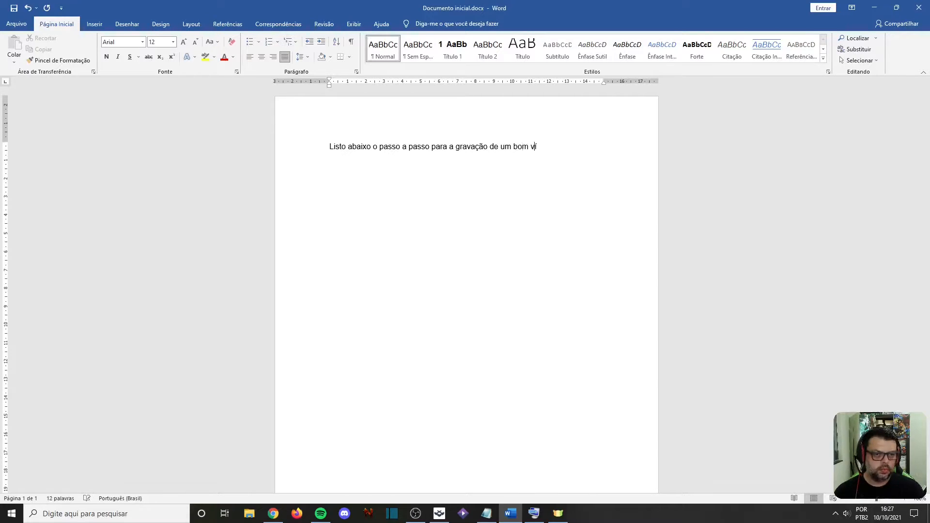
type("deo:")
key("Return")
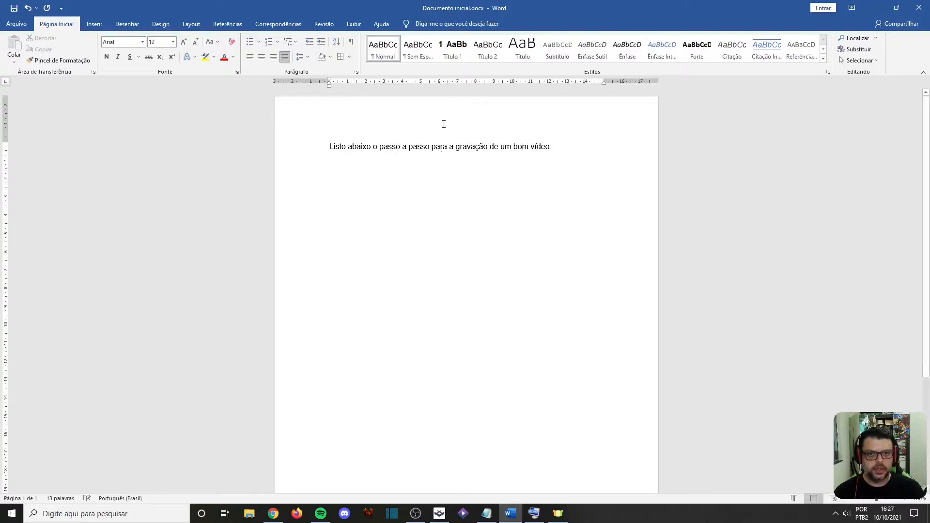
Start an arrowhead bulleted list below the introduction with the item "Computador com um bom processador e memória RAM".
left_click(249, 41)
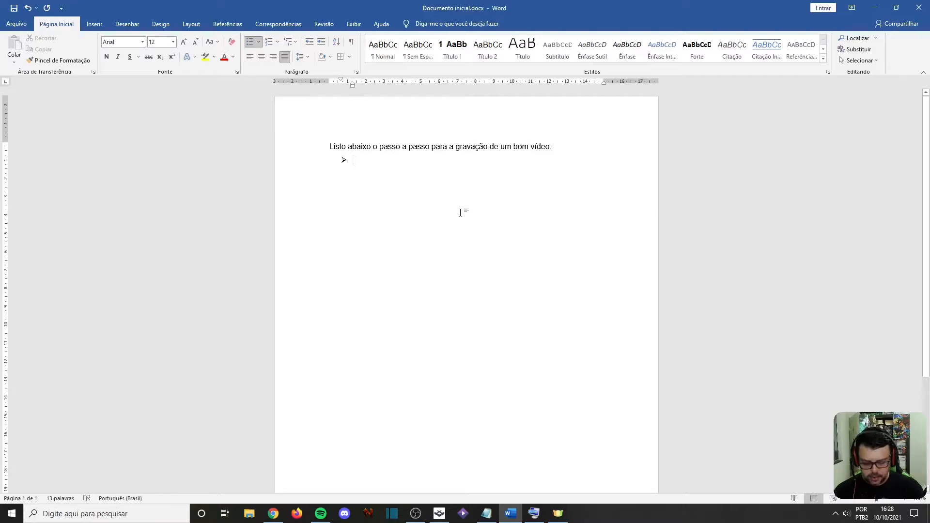
type("Computa")
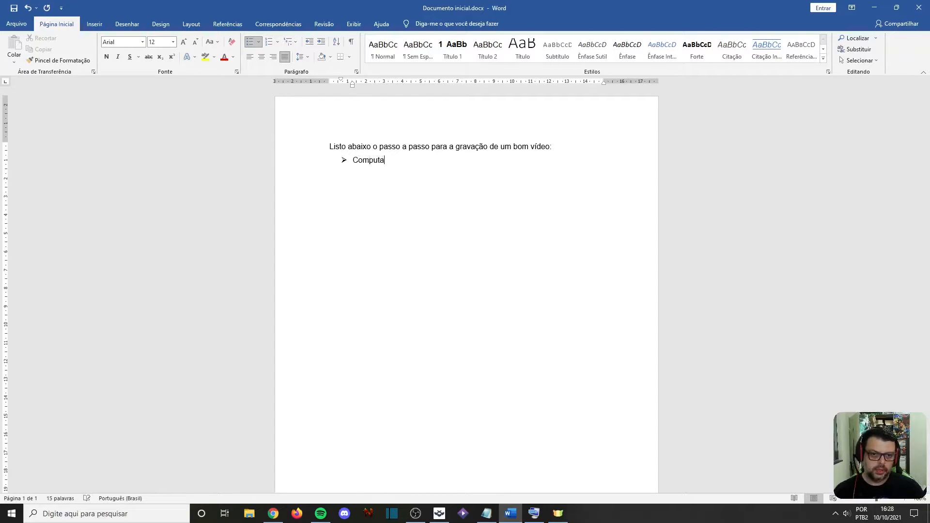
type("dor ")
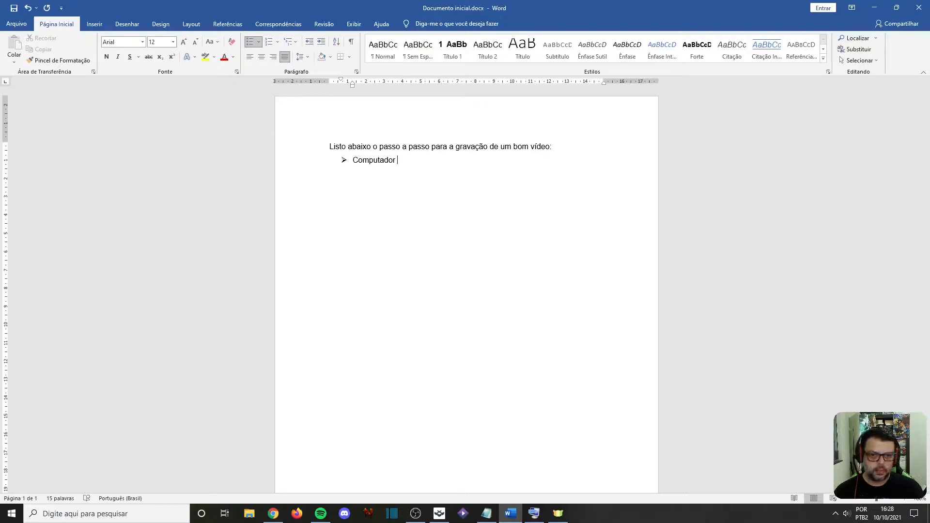
type("com um ")
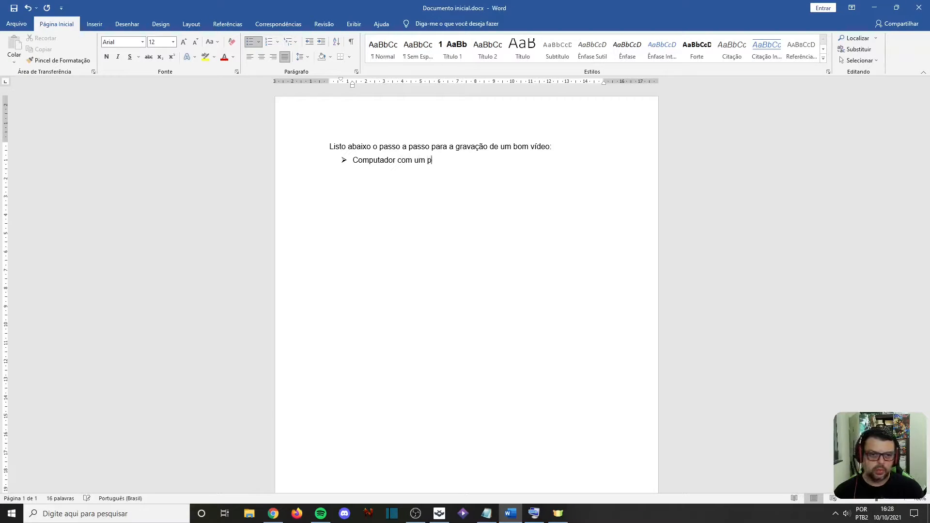
type("bom proces")
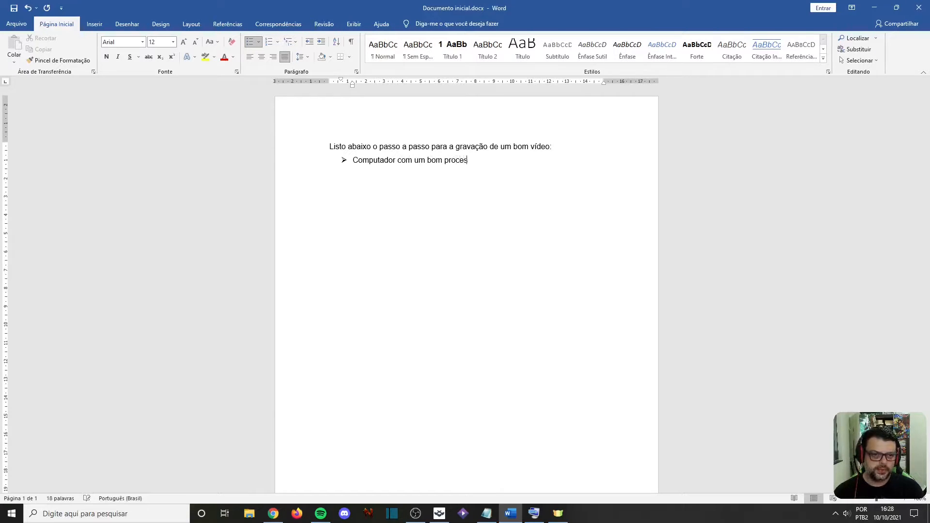
type("sador e ")
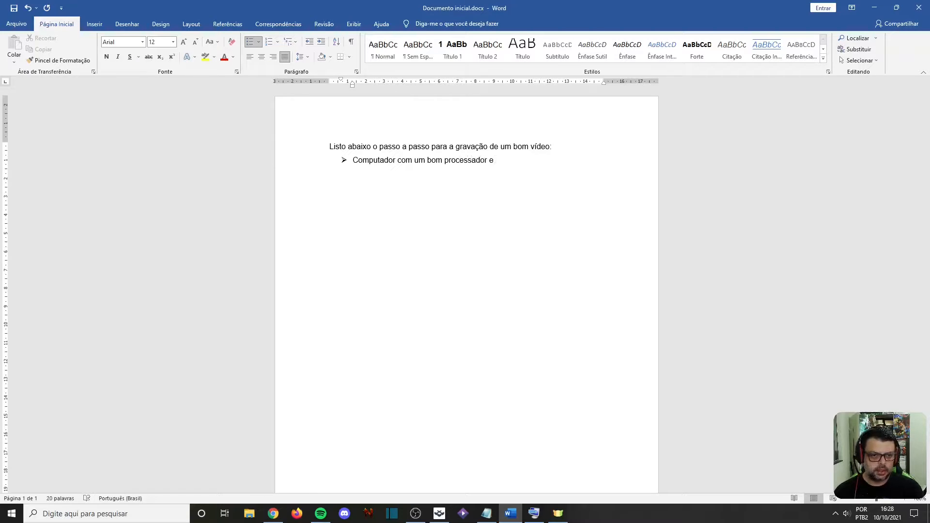
type("memória RAM")
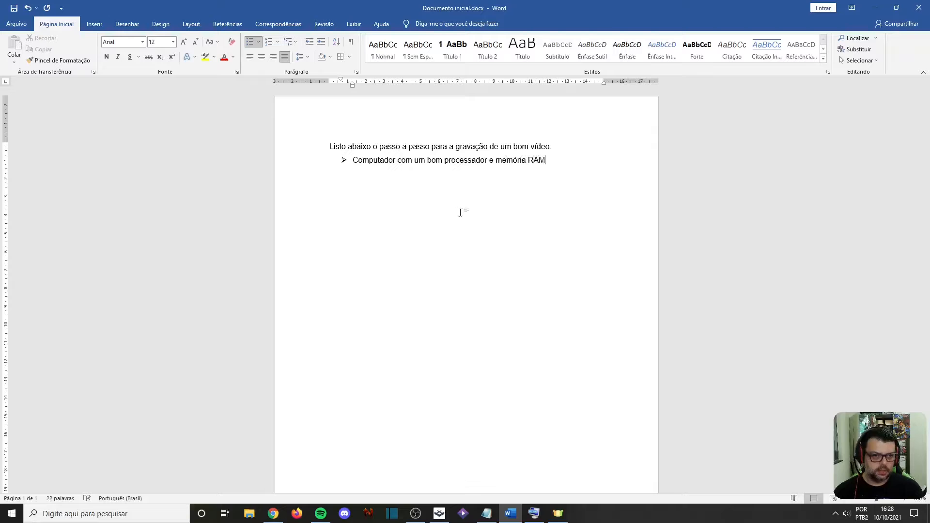
key("Return")
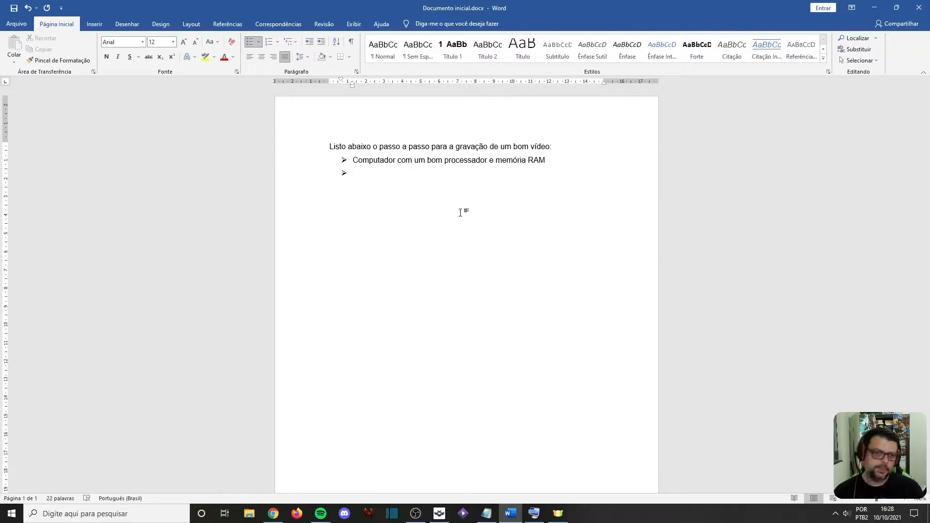
Add the bulleted items "Microfone adequado" and "Ambiente adequado" to the list.
type("Microfo")
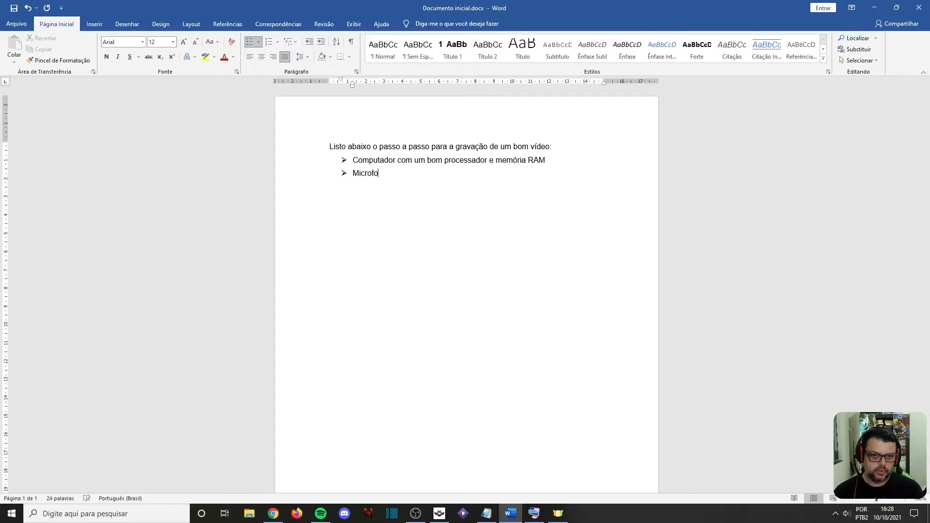
type("ne adequado")
key("Return")
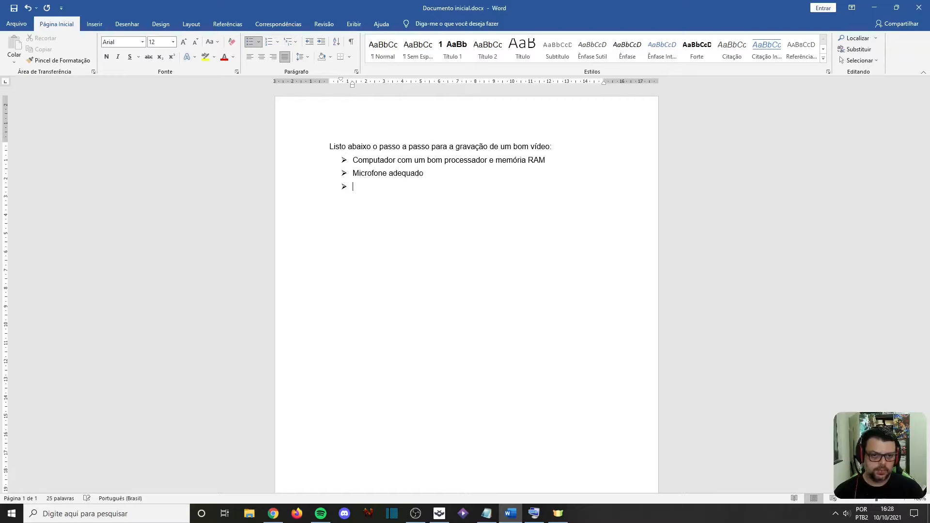
type("A")
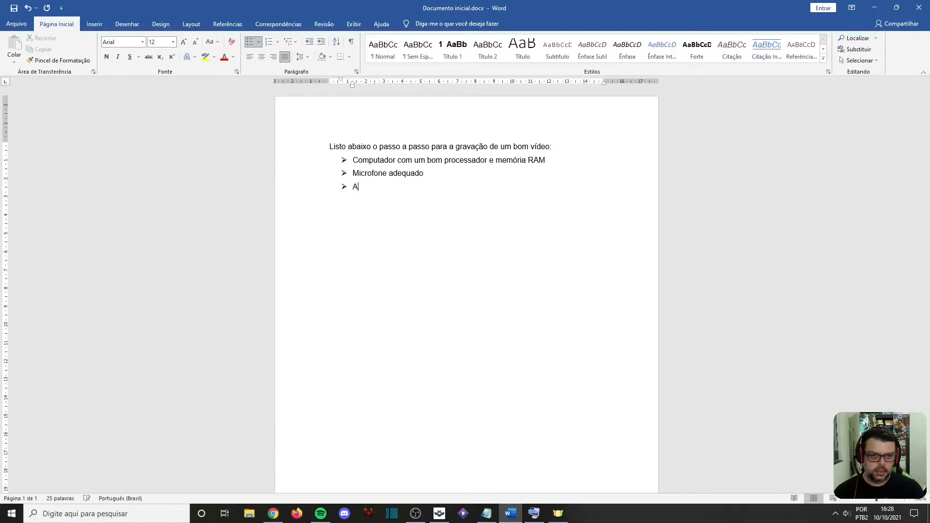
type("mbiente adeaqua")
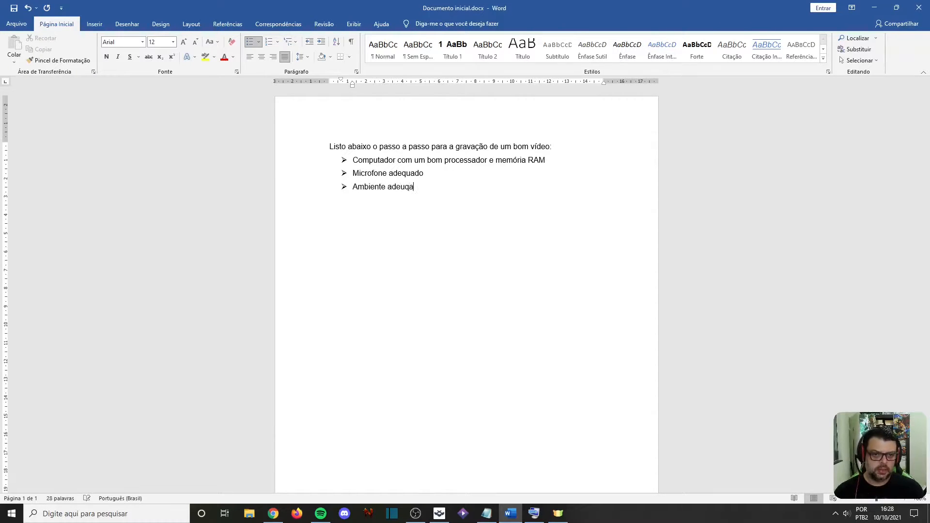
key("BackSpace")
key("BackSpace")
key("BackSpace")
key("BackSpace")
type("quado")
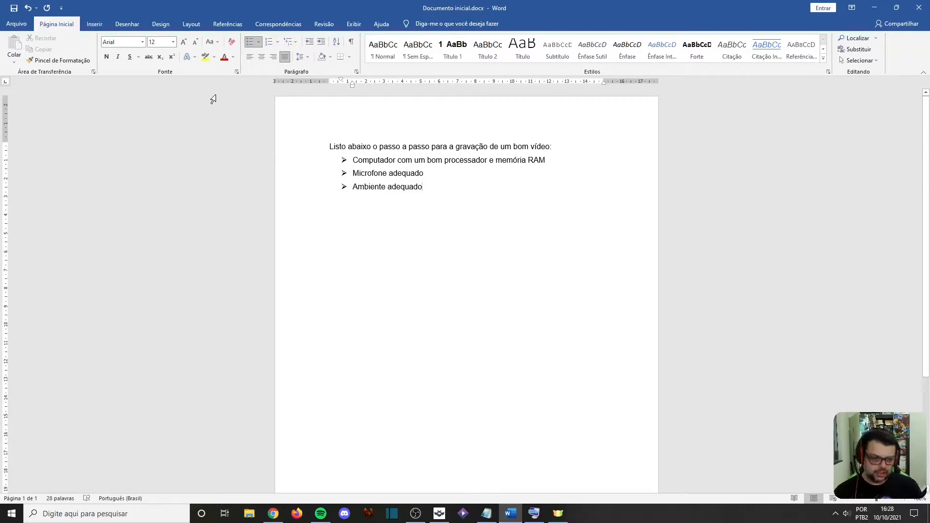
Check the topic outline in Notepad, then end the Word list after "Ambiente adequado" and leave a blank line below it.
left_click(488, 513)
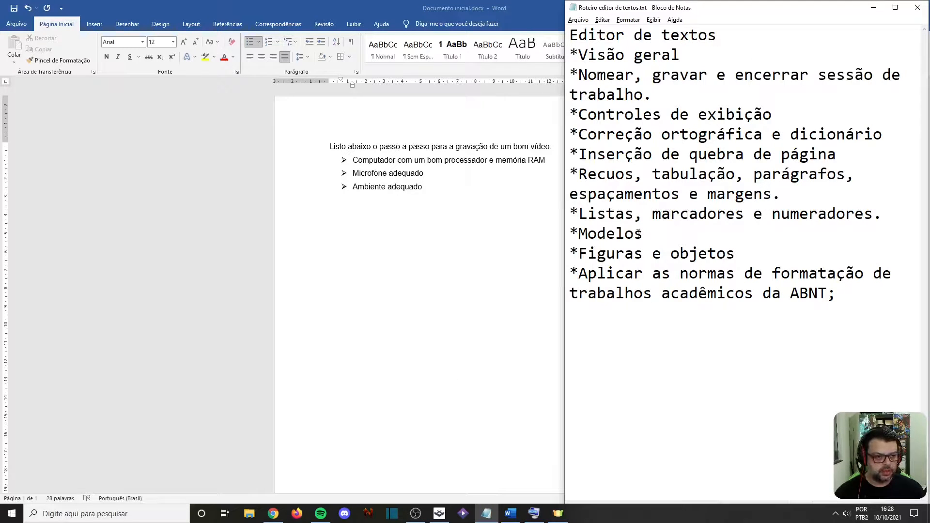
left_click(453, 190)
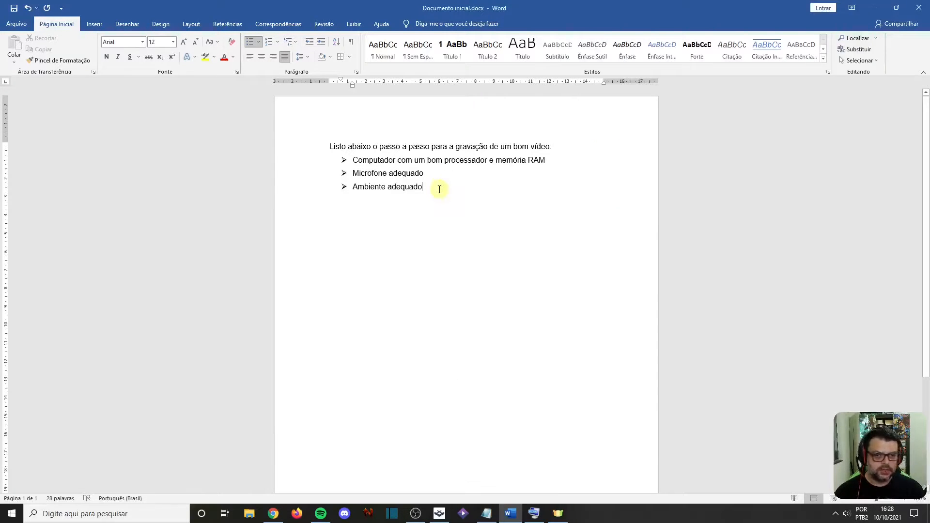
key("Return")
key("Return")
key("Return")
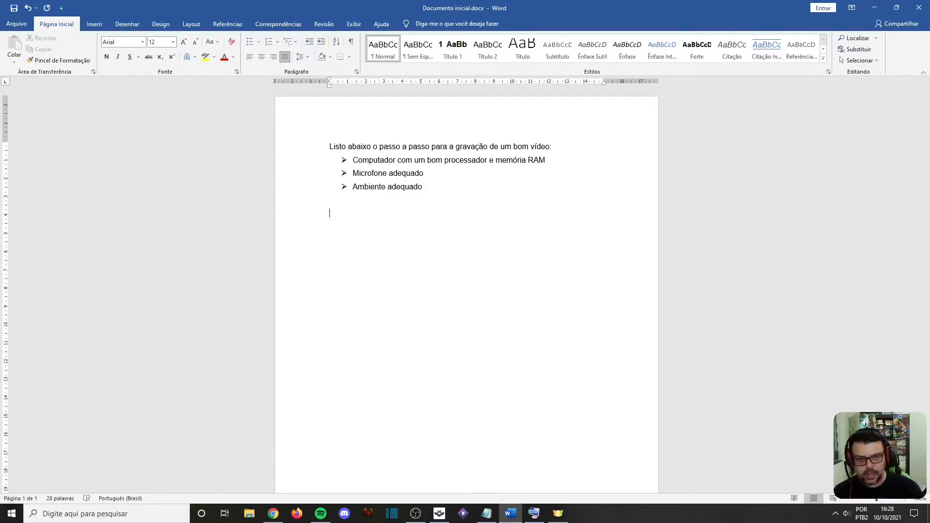
Start a numbered list with bold 1, 2, 3 numerals below the bullets, with the items "Introdução" and "Desenvolvimento".
left_click(277, 42)
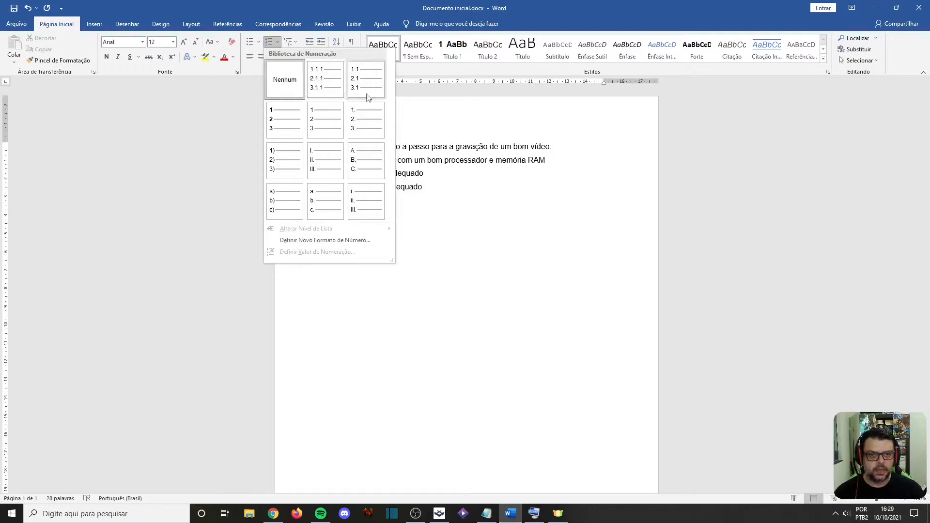
left_click(283, 127)
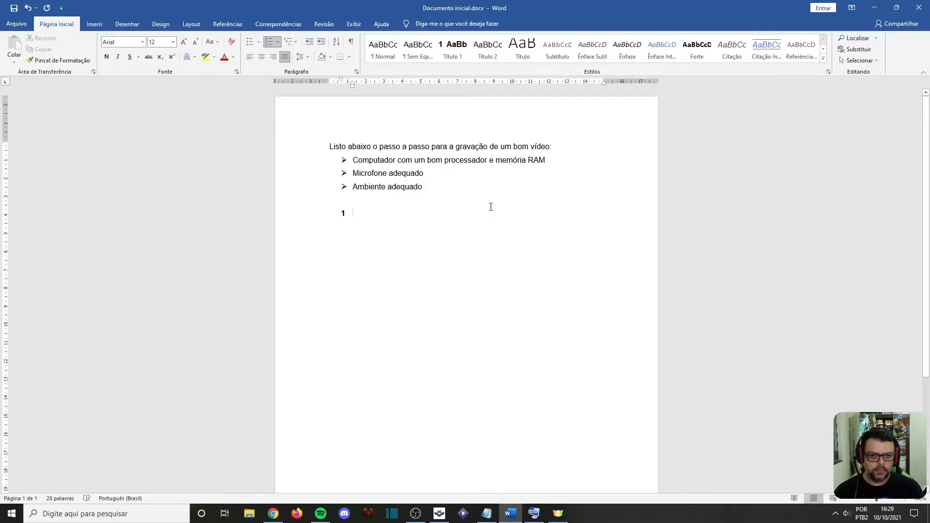
type("introduçã")
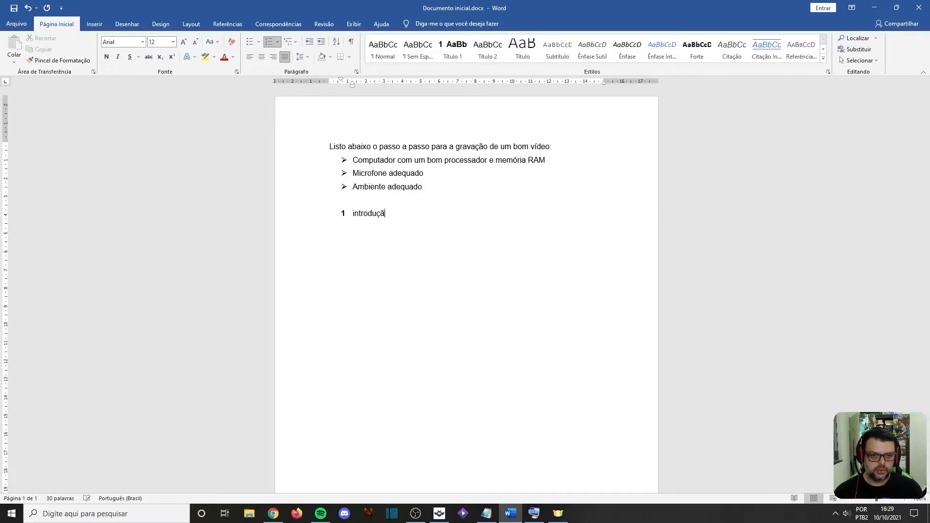
type("o")
key("Return")
type("desen")
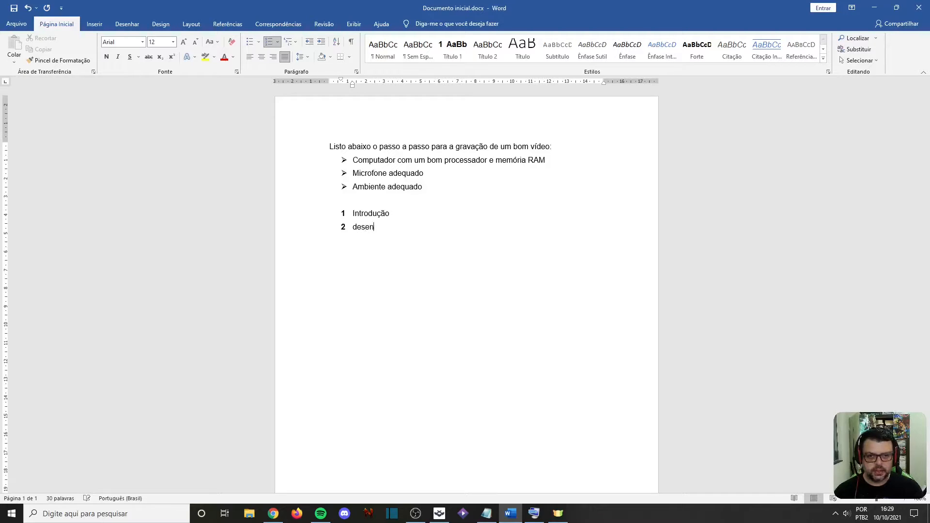
type("volvimento")
key("Return")
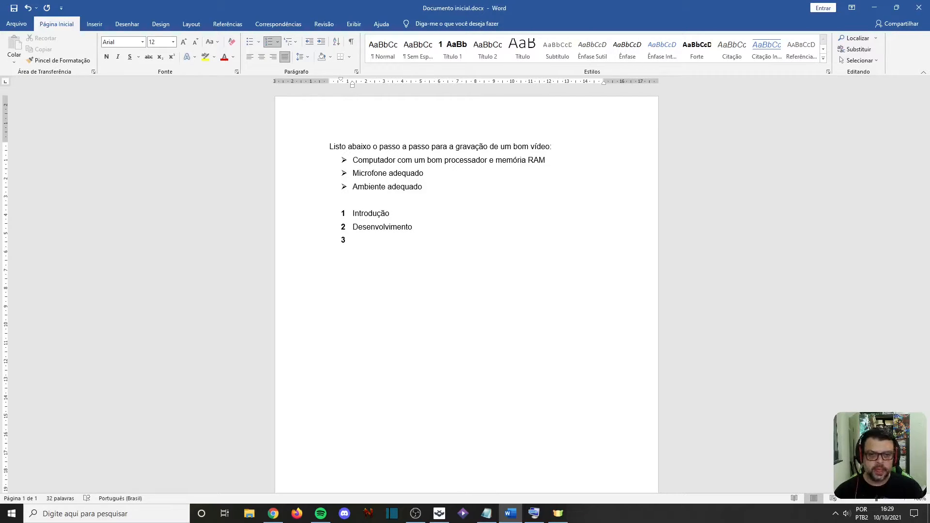
Add the numbered items "Materiais e métodos" and "Conclusão", and end the list below them.
type("materiais")
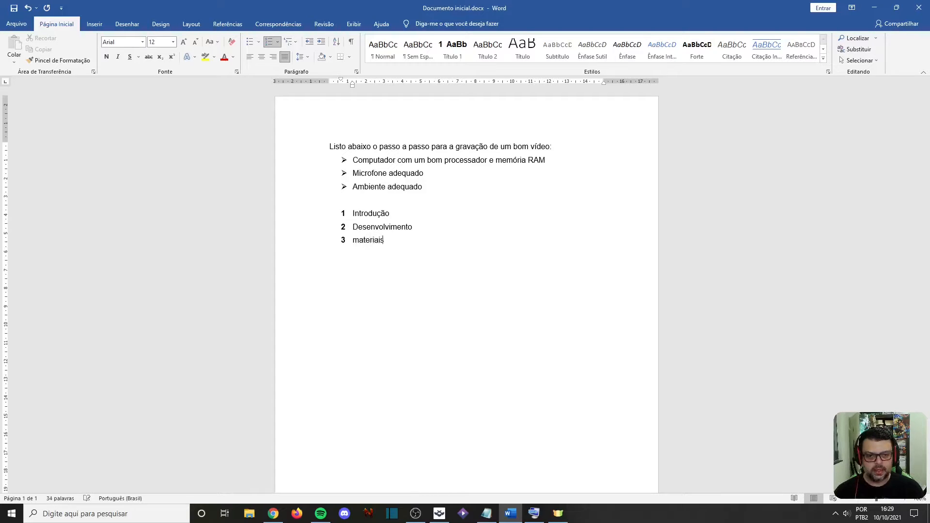
type(" e métodos")
key("Return")
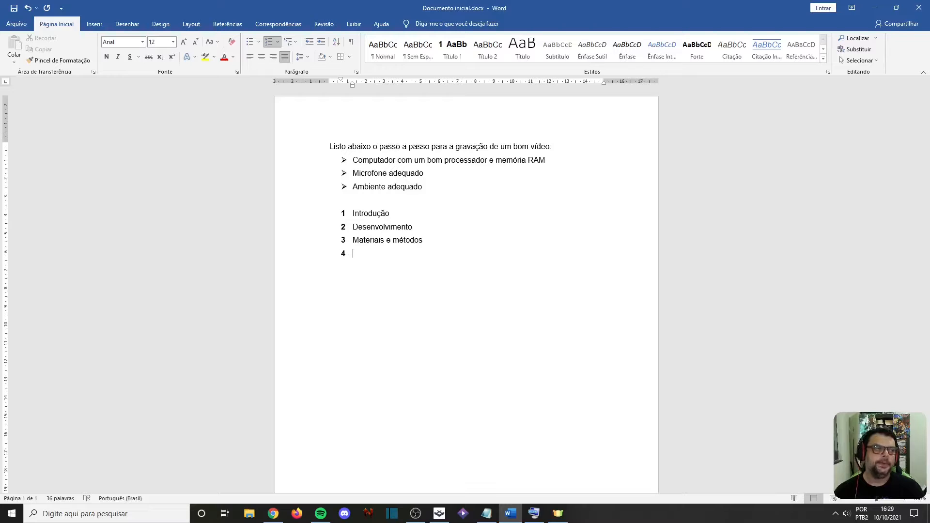
type("conclusão")
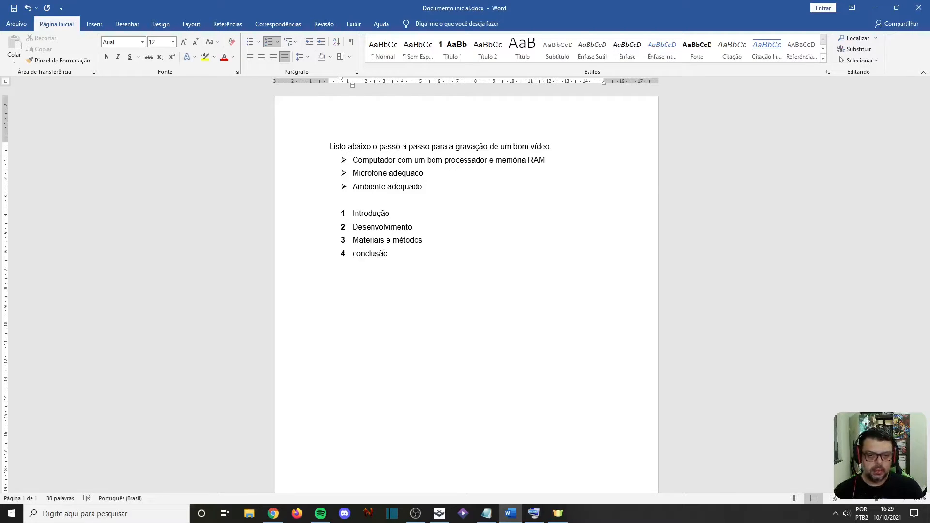
key("Return")
key("BackSpace")
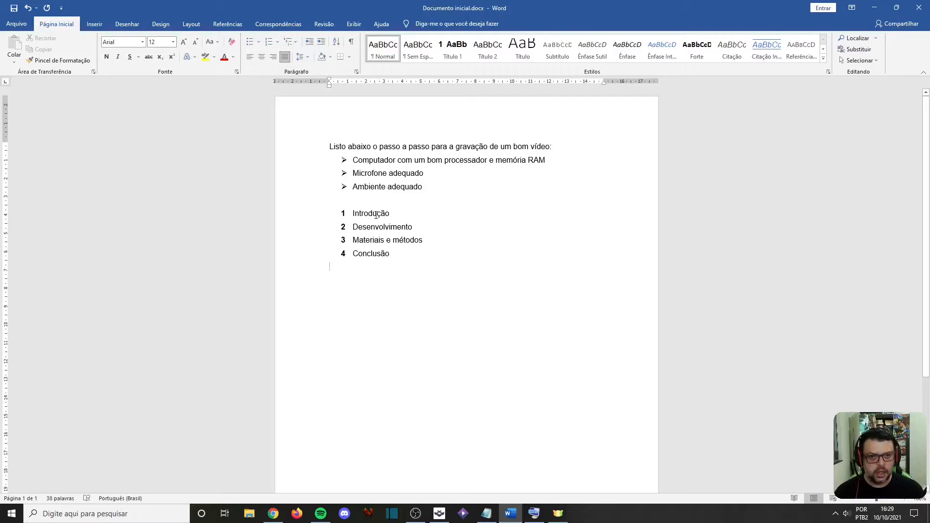
Insert an empty item after "Introdução" and apply the 1., 1.1., 1.1.1. multilevel format to the numbered list.
left_click(393, 216)
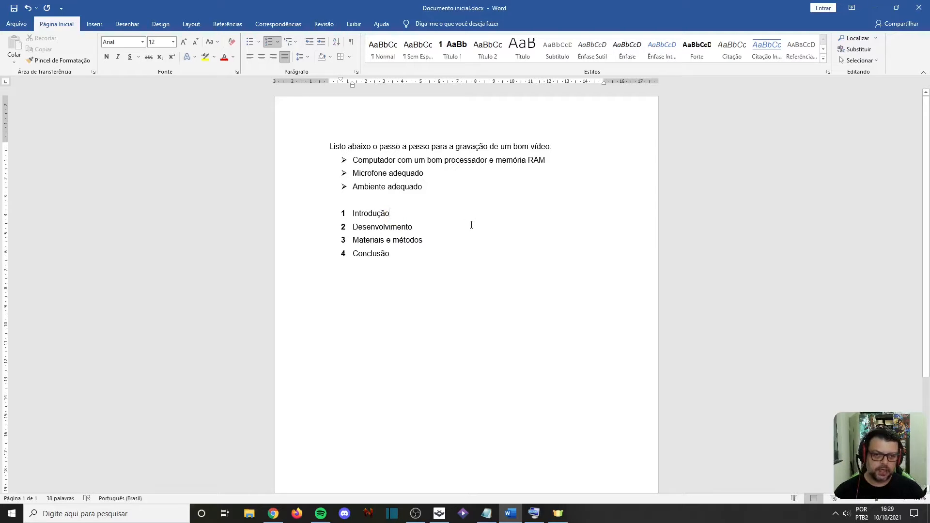
key("Return")
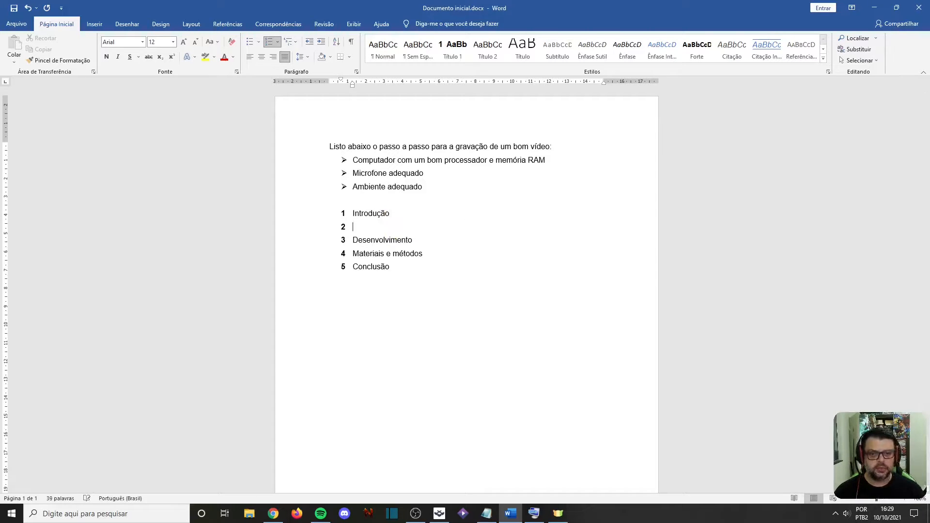
left_click(279, 44)
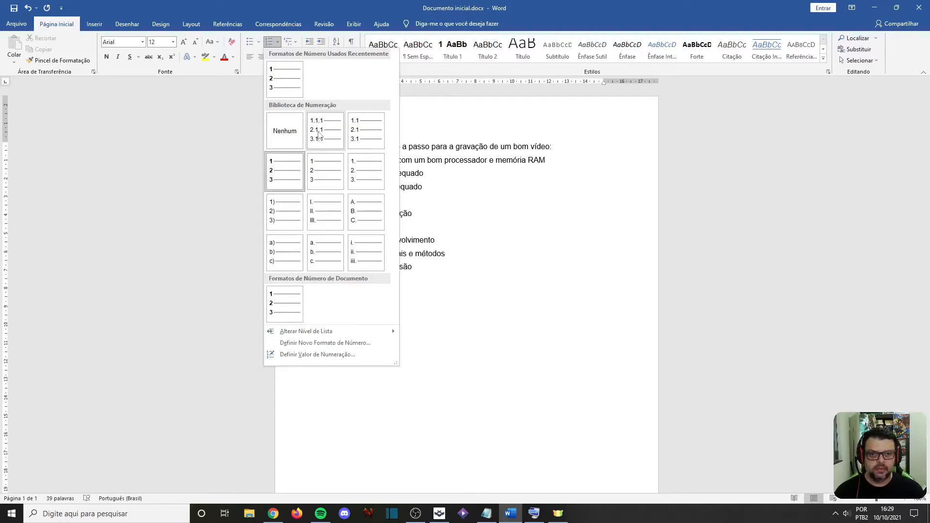
left_click(297, 44)
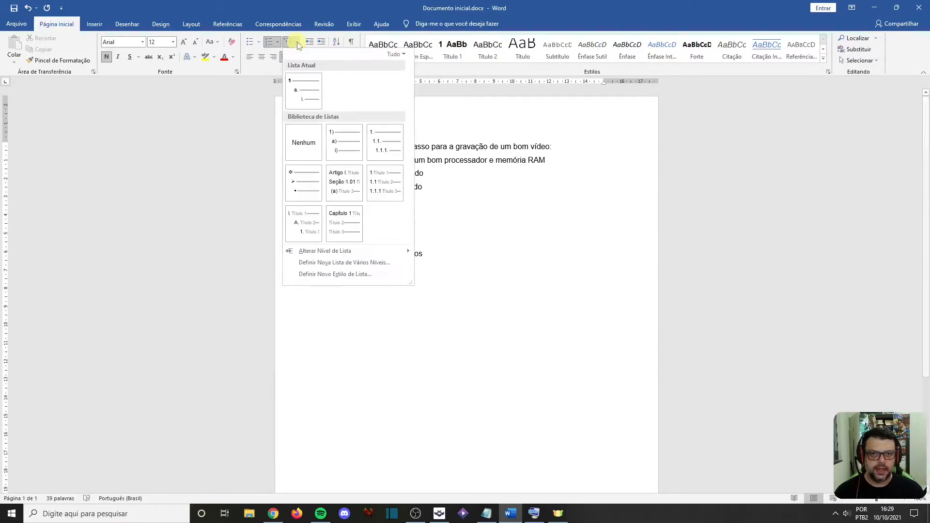
mouse_move(389, 147)
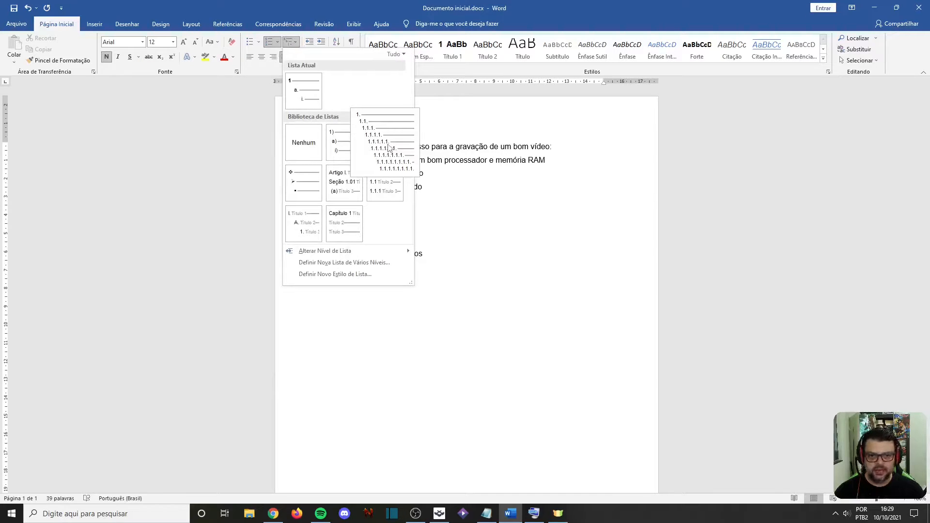
left_click(388, 148)
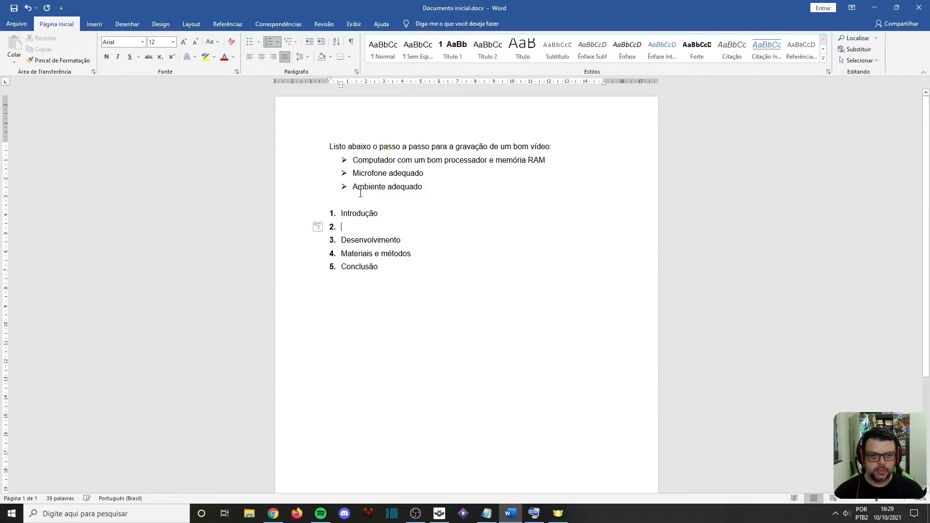
Demote the empty item to sub-item 1.1 and fill it with "Caracterização da empresa".
key("Tab")
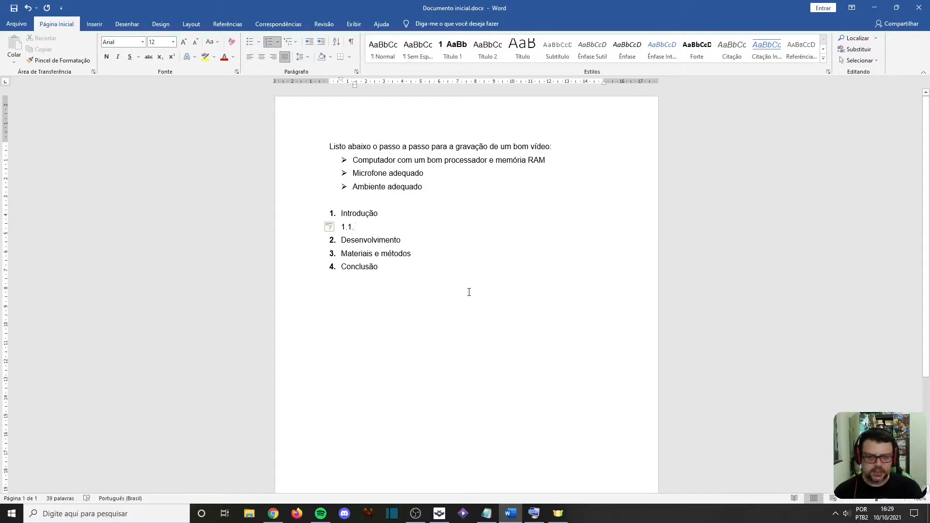
type("caracter")
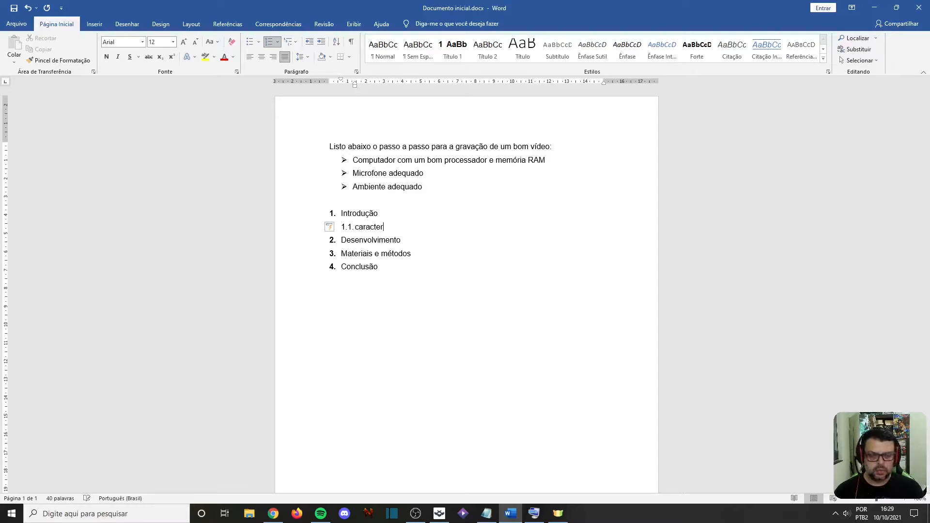
type("ização")
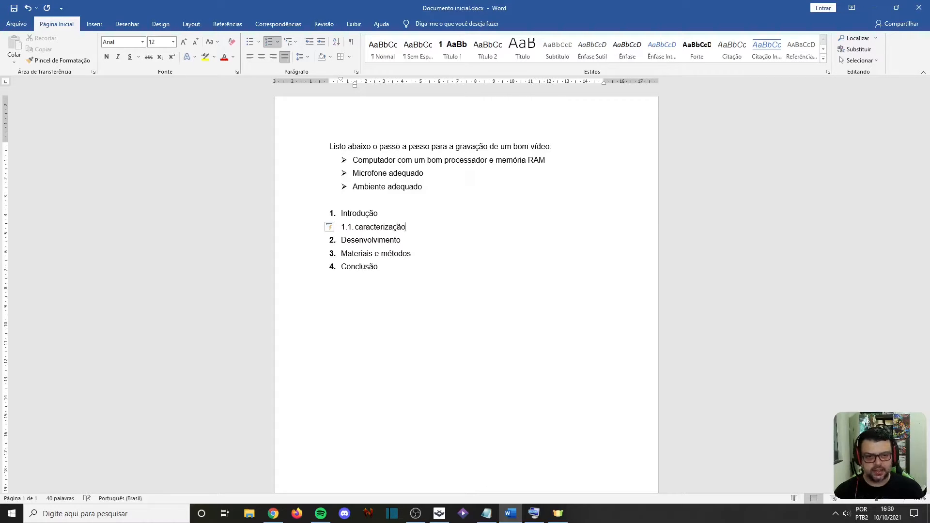
type(" da empresa")
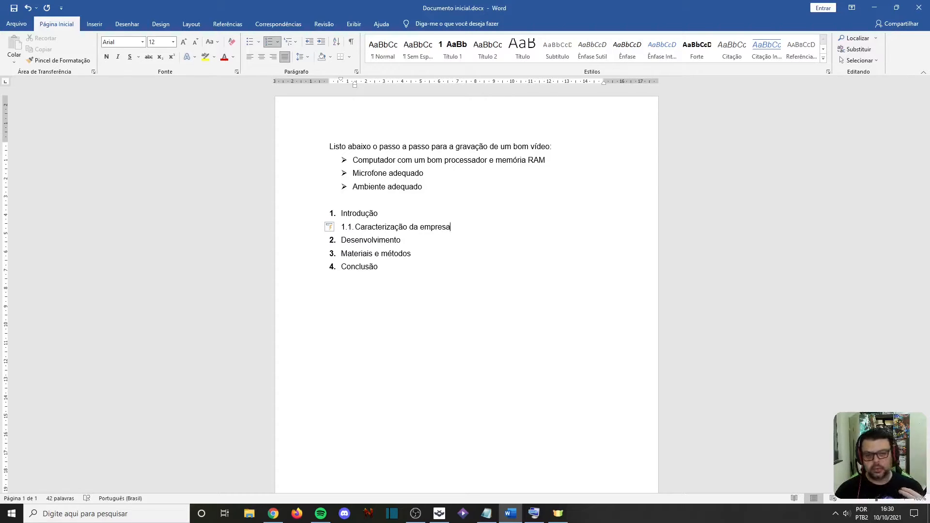
Add sub-item 2.1 "Setores onde você desenvolveu o estágio" under "Desenvolvimento".
left_click(401, 241)
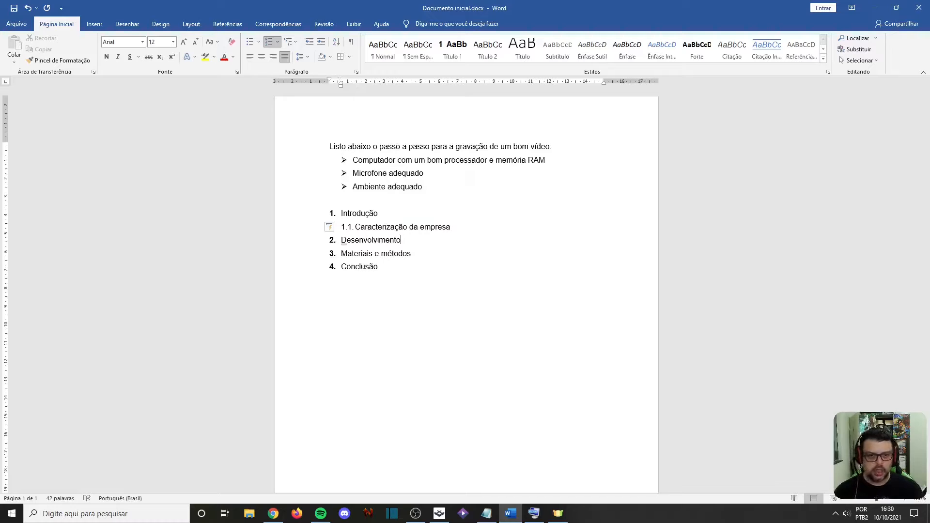
key("Return")
key("Tab")
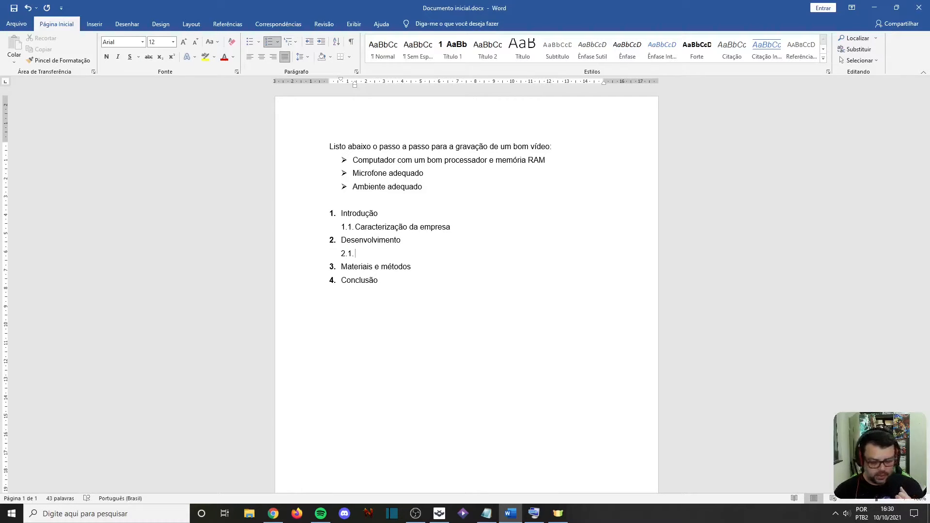
type("Setores ond")
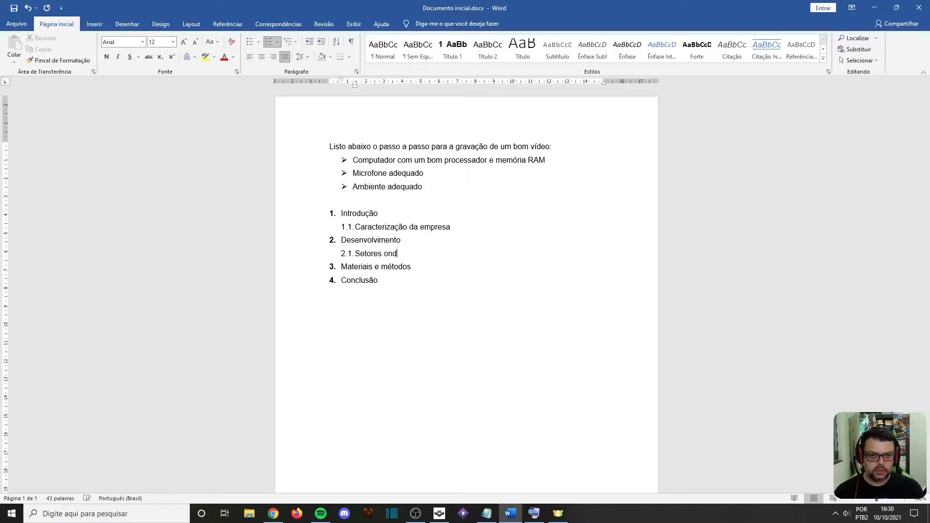
type("e você dese")
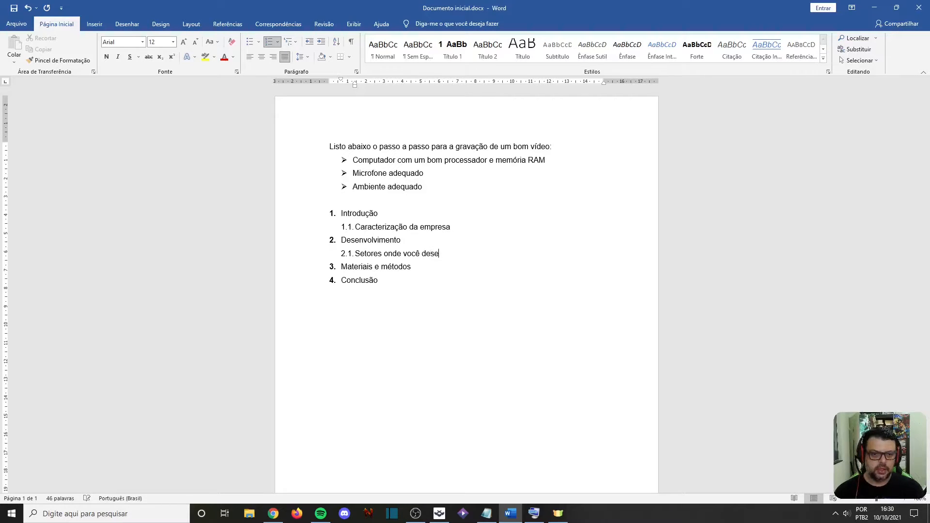
type("nvolveu o tr")
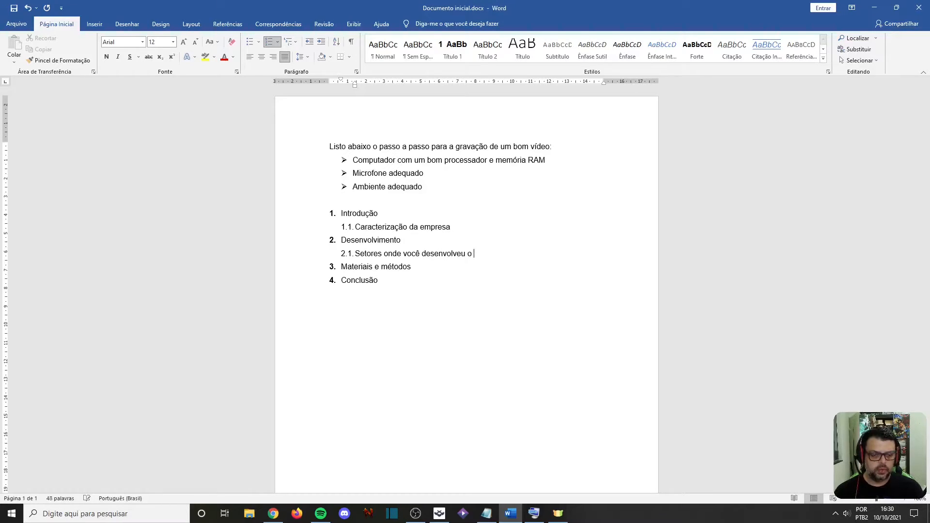
key("BackSpace")
key("BackSpace")
type("es")
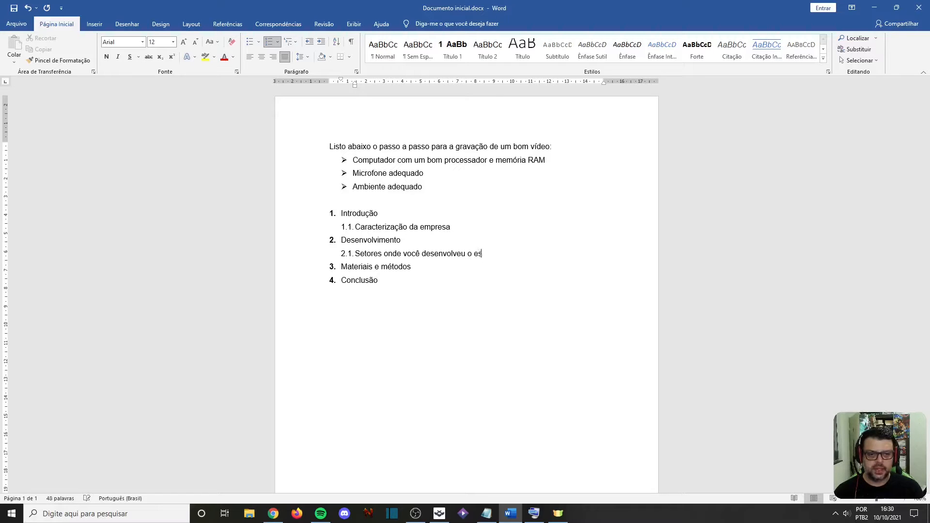
type("tágio")
Add sub-items 3.1 "Materiais" and 3.2 "Métodos" under "Materiais e métodos".
key("Return")
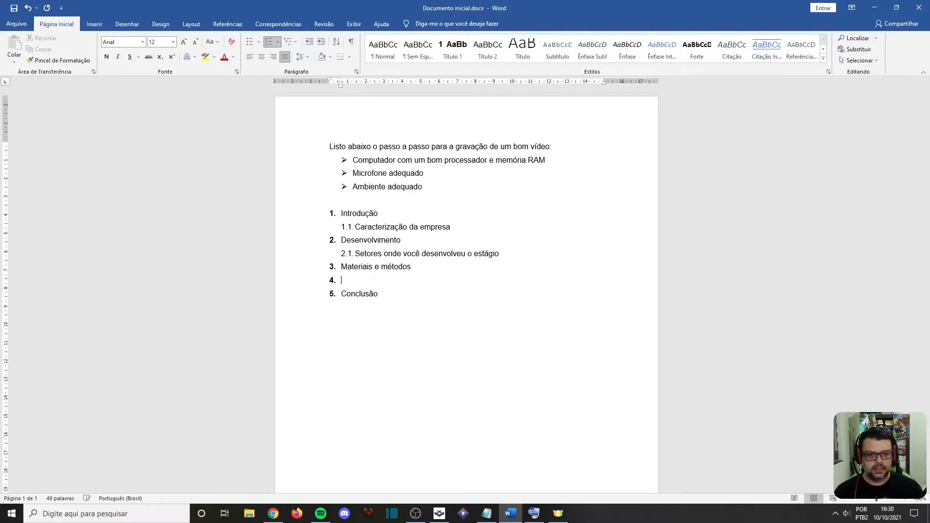
key("Tab")
type("eriais")
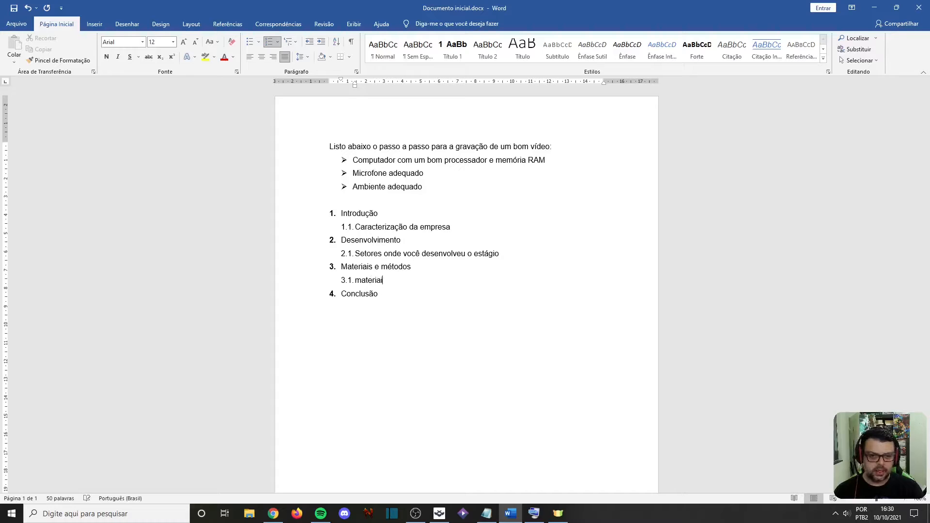
key("Return")
type("me")
key("BackSpace")
type("étodos")
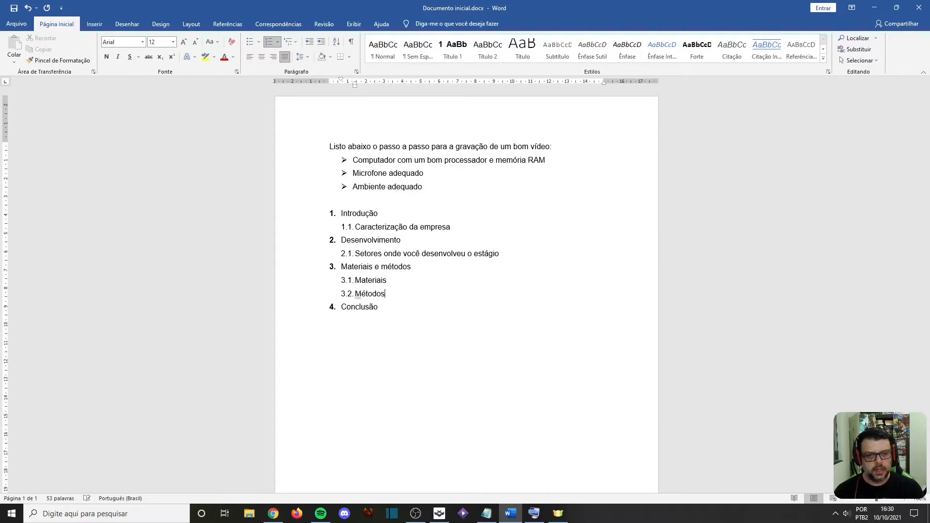
key("Down")
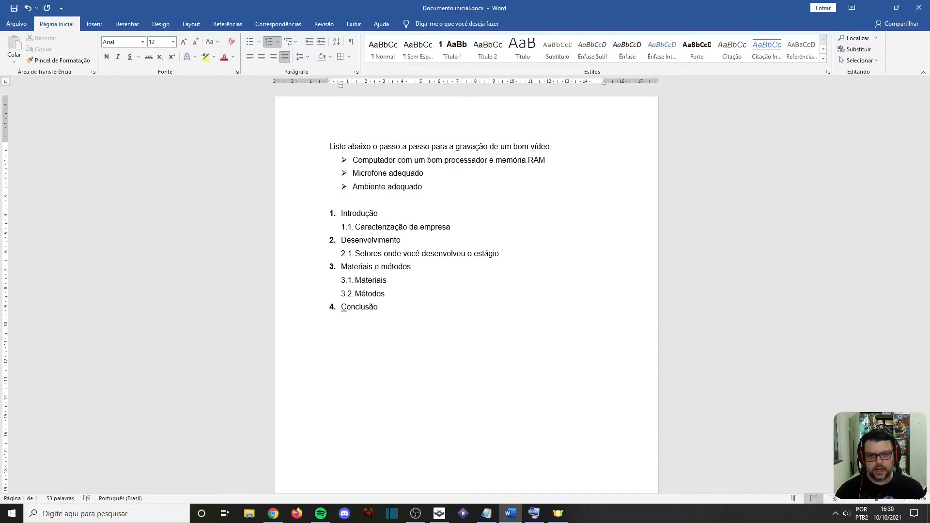
left_click(332, 214)
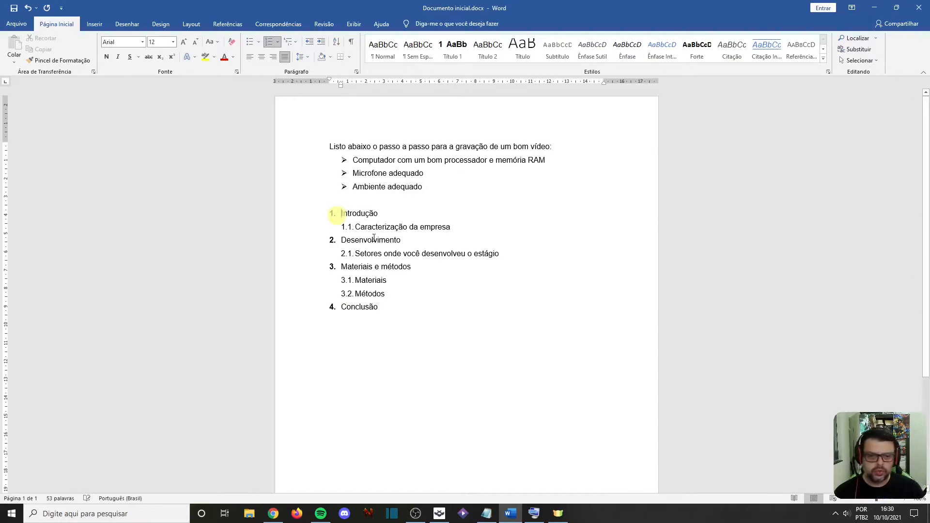
left_click(373, 242)
left_click(391, 227)
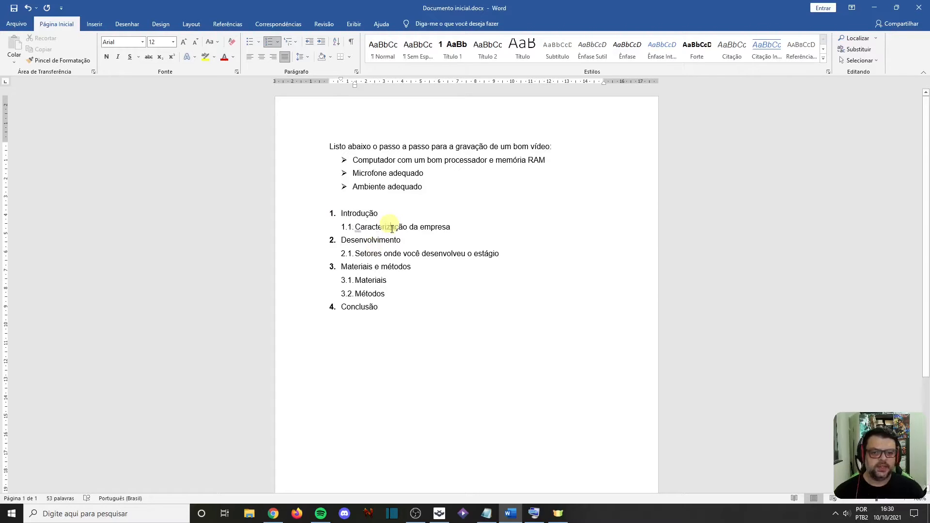
Add an unnumbered paragraph "Caracterização do estágio" directly below sub-item 1.1 "Caracterização da empresa".
left_click(473, 226)
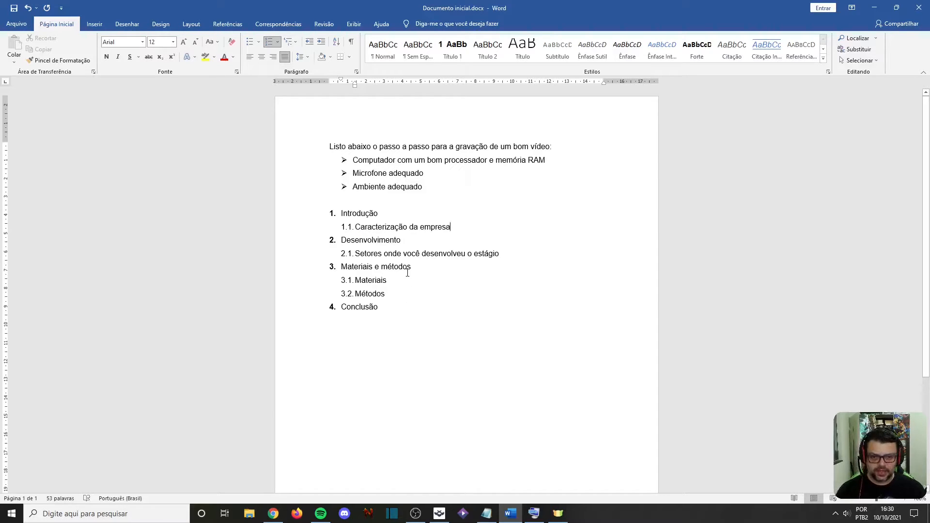
key("Return")
key("shift+Tab")
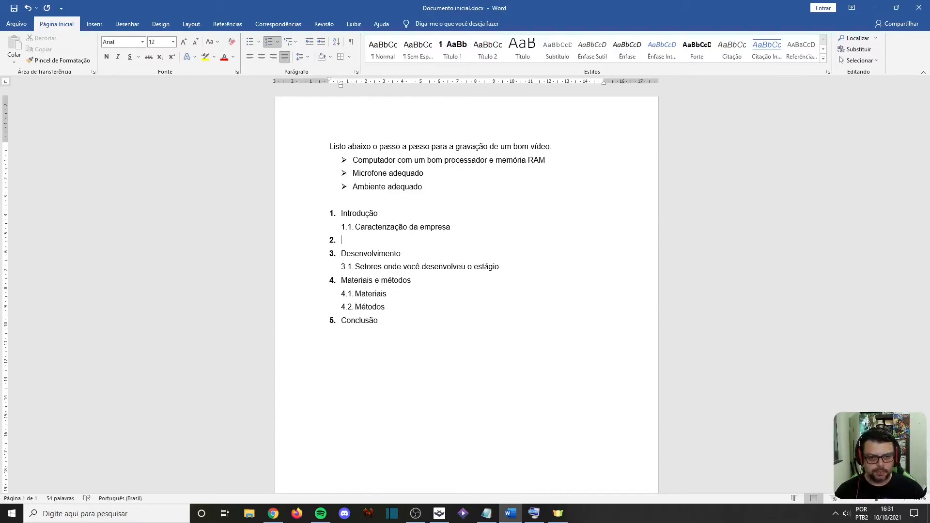
key("Return")
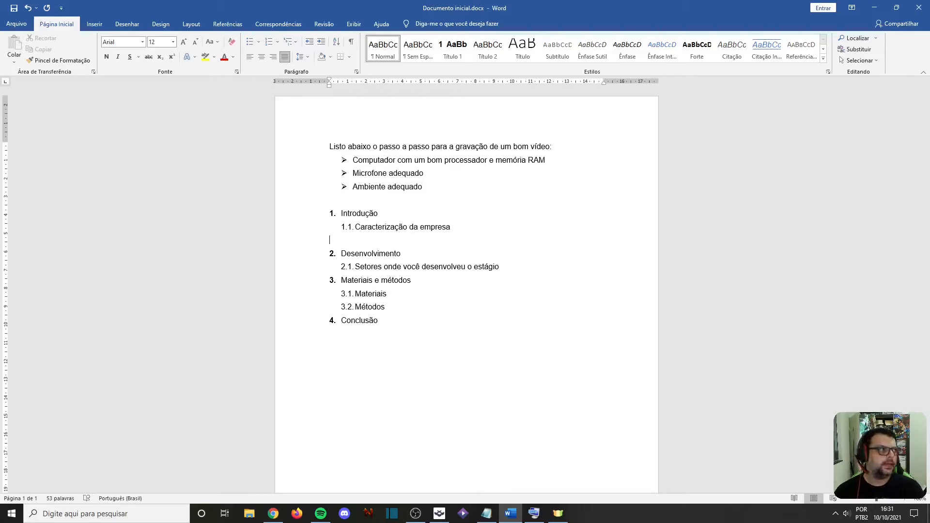
type("Caracte")
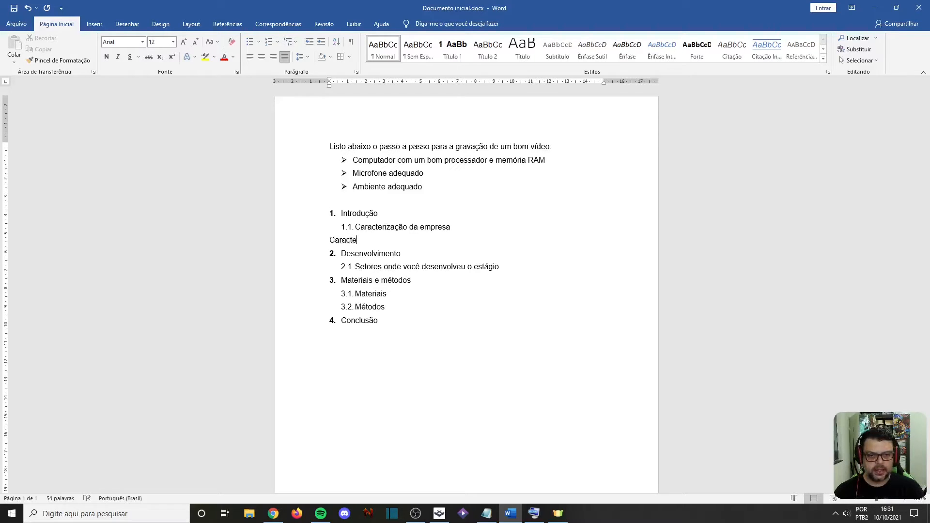
type("rização do estágio")
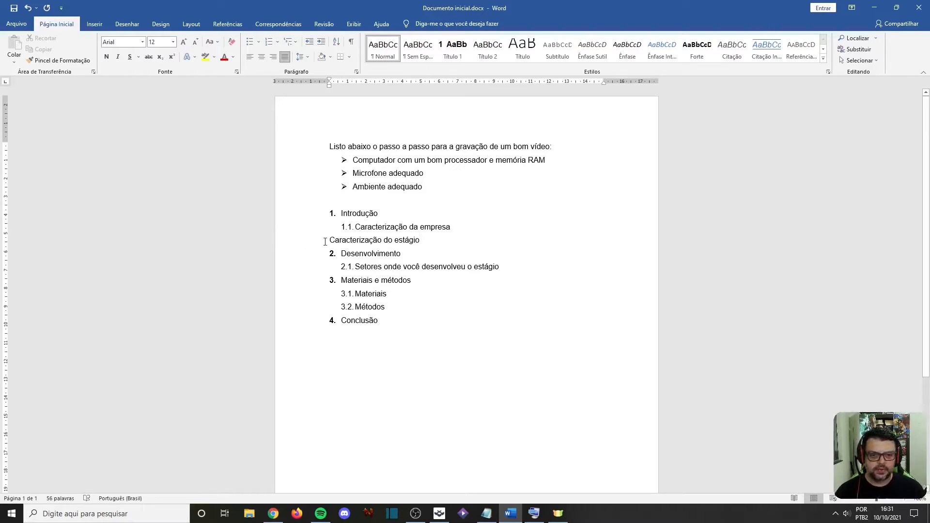
Copy the formatting of sub-item "Caracterização da empresa" onto the "Caracterização do estágio" paragraph with the Format Painter.
left_click(450, 228)
left_click_drag(450, 229, 355, 228)
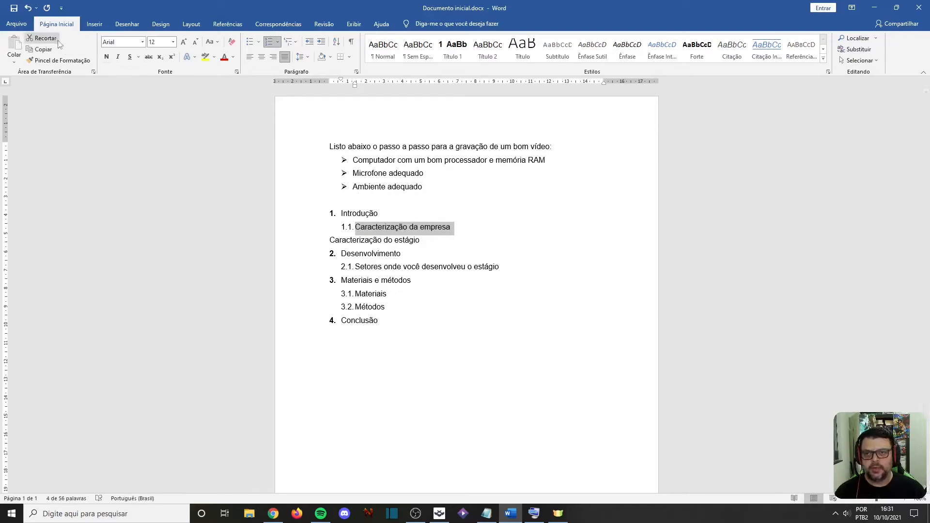
left_click(90, 61)
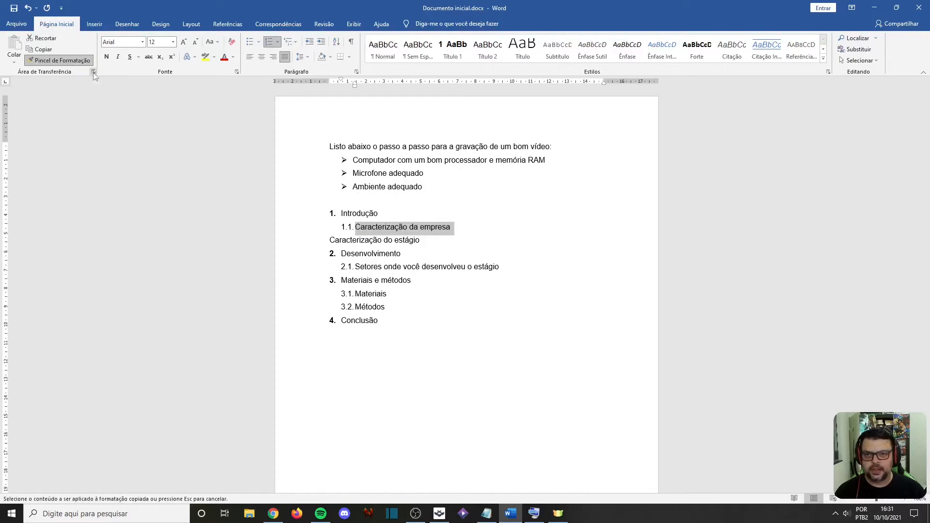
left_click(337, 241)
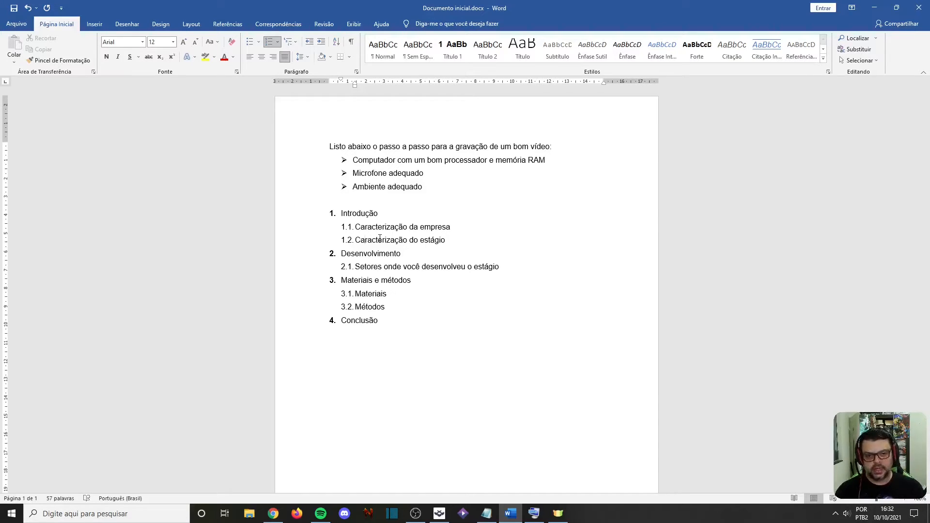
Switch to the Notepad topic outline, highlight the "*Modelos" line, and return to the Word document.
left_click(403, 321)
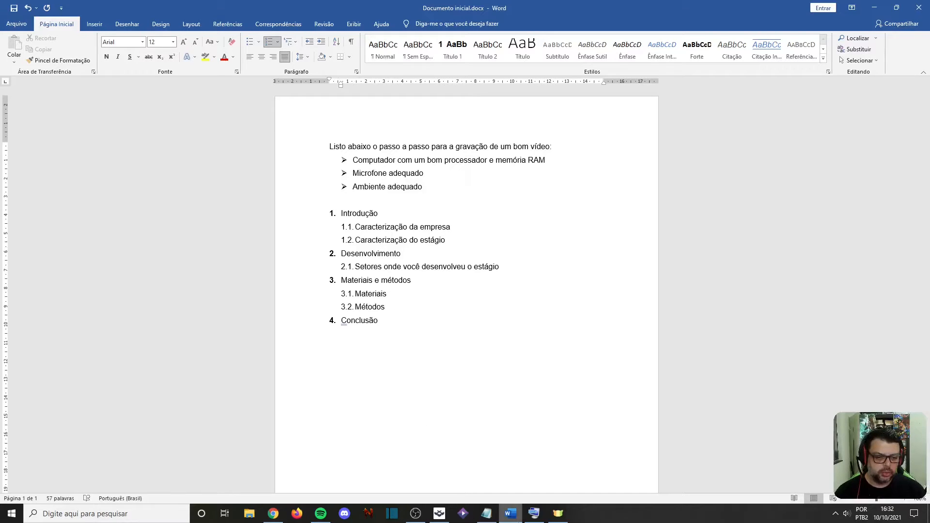
left_click(486, 513)
left_click_drag(655, 233, 571, 234)
left_click(387, 317)
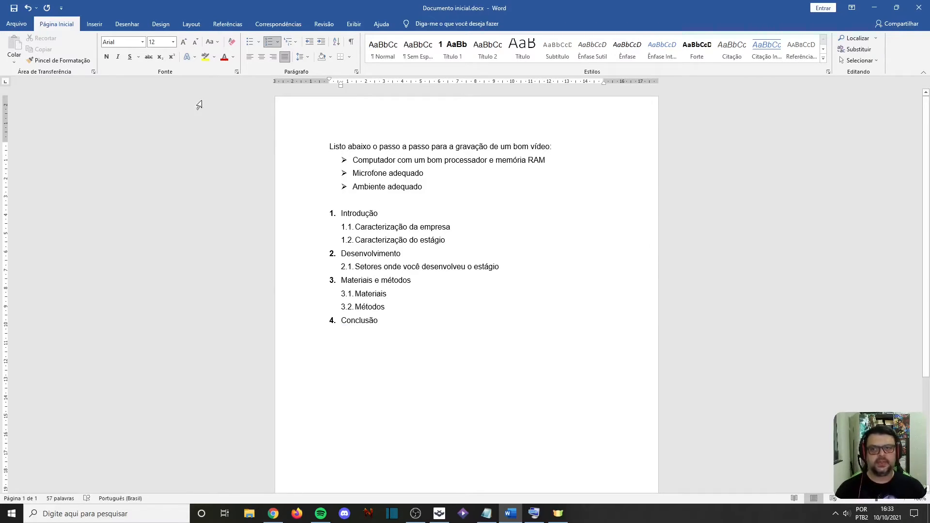
Save a copy of the document as "Modelo de Trabalho do IFMT" in the "Editor de textos" folder.
left_click(18, 28)
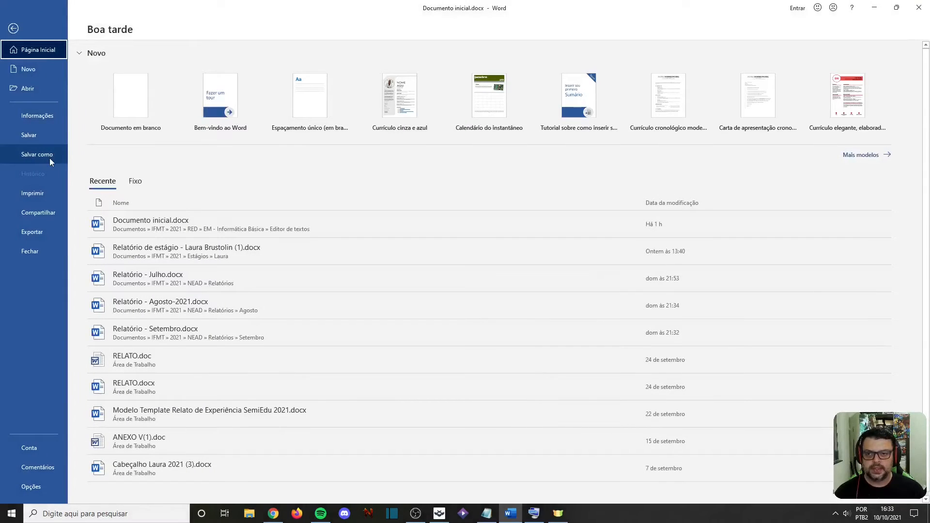
left_click(50, 160)
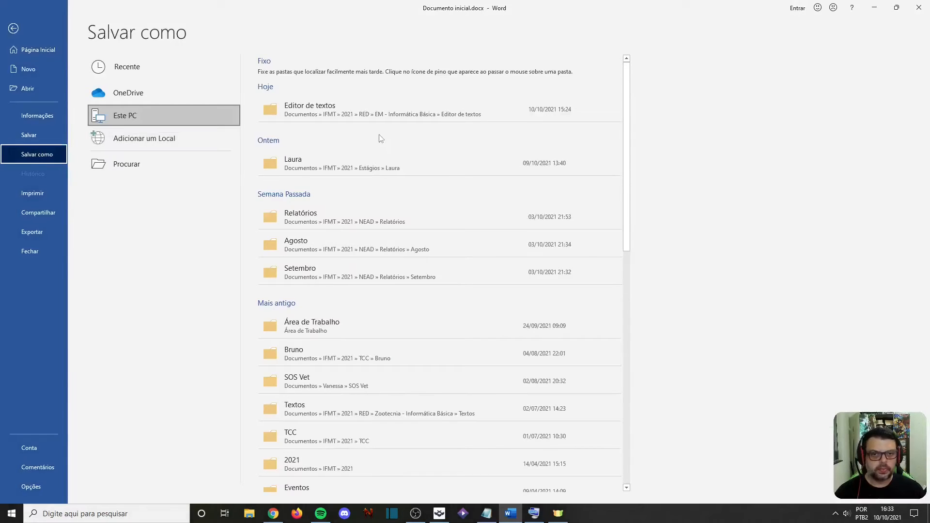
left_click(306, 115)
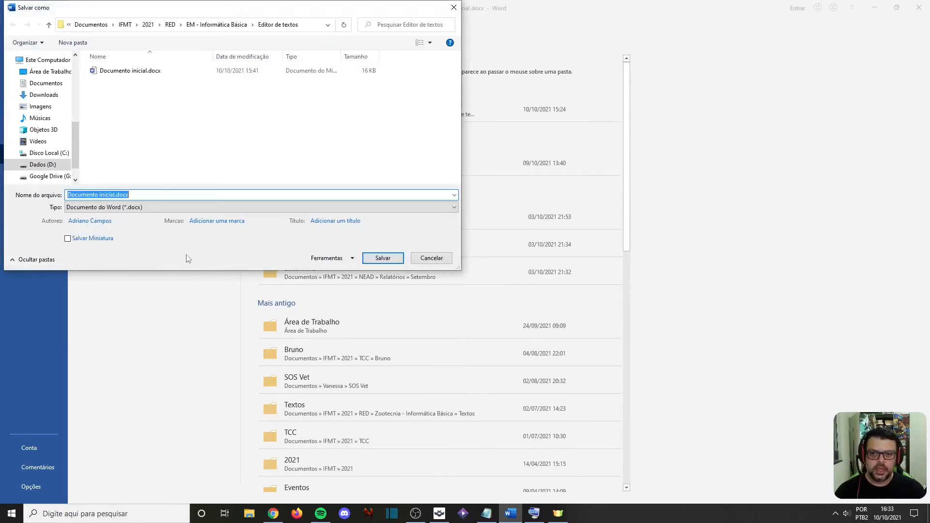
type("Mo")
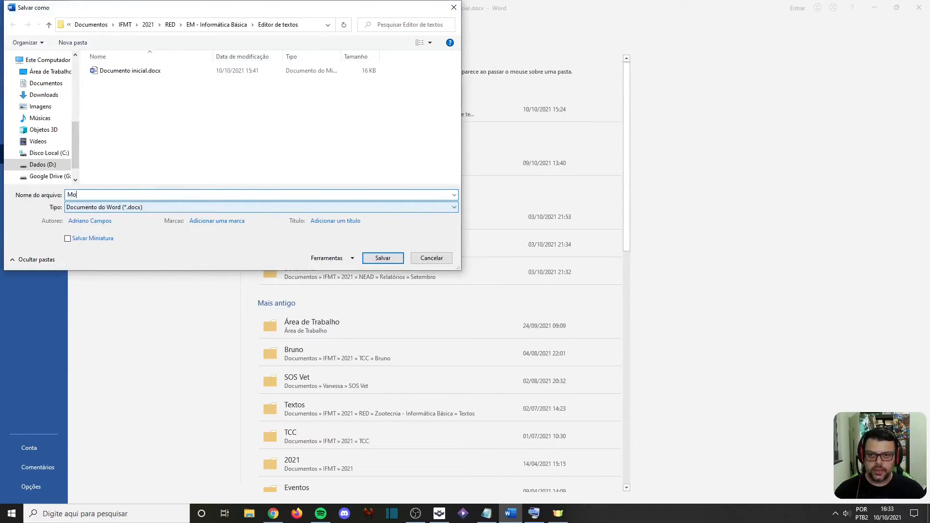
type("delo de Tr")
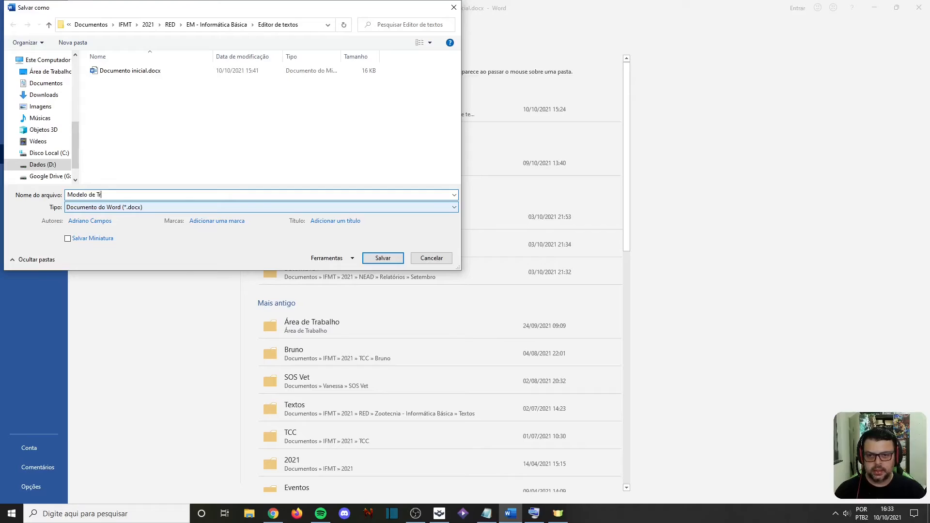
type("abalho do IMF")
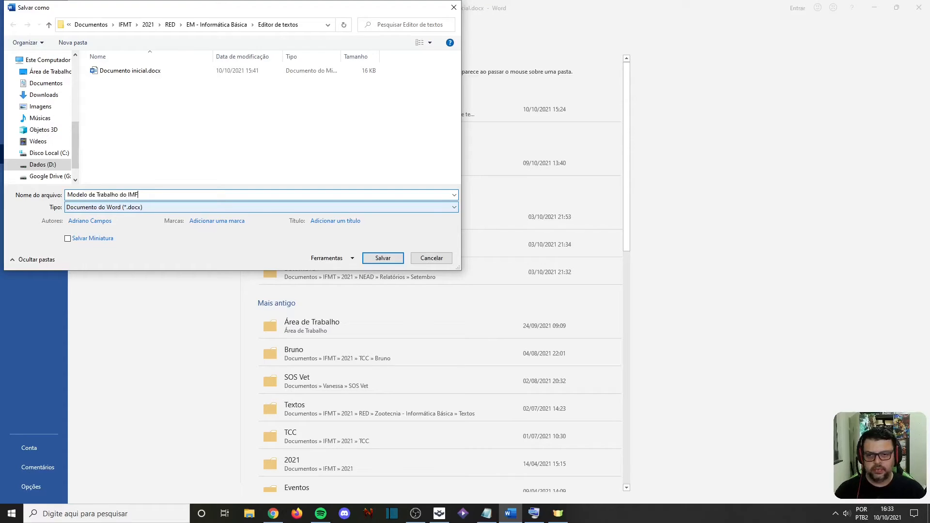
key("BackSpace")
key("BackSpace")
type("FMT")
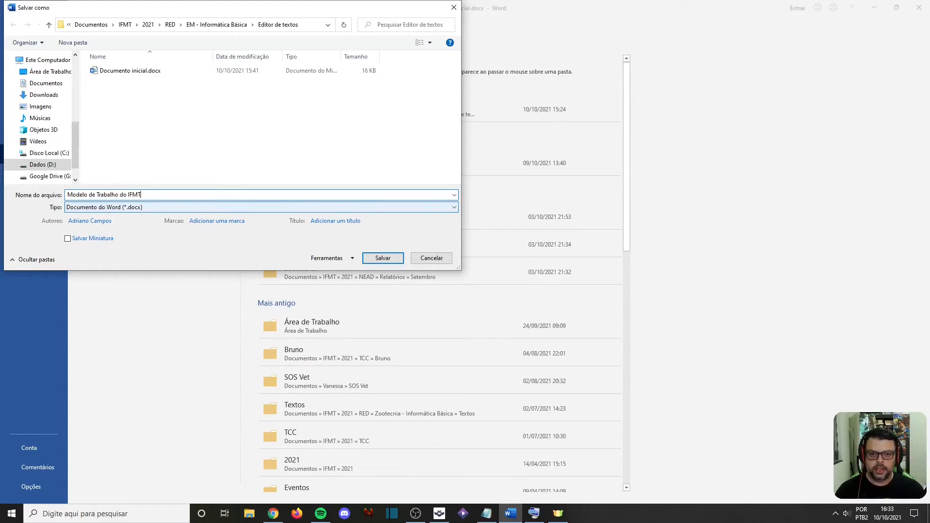
left_click(383, 258)
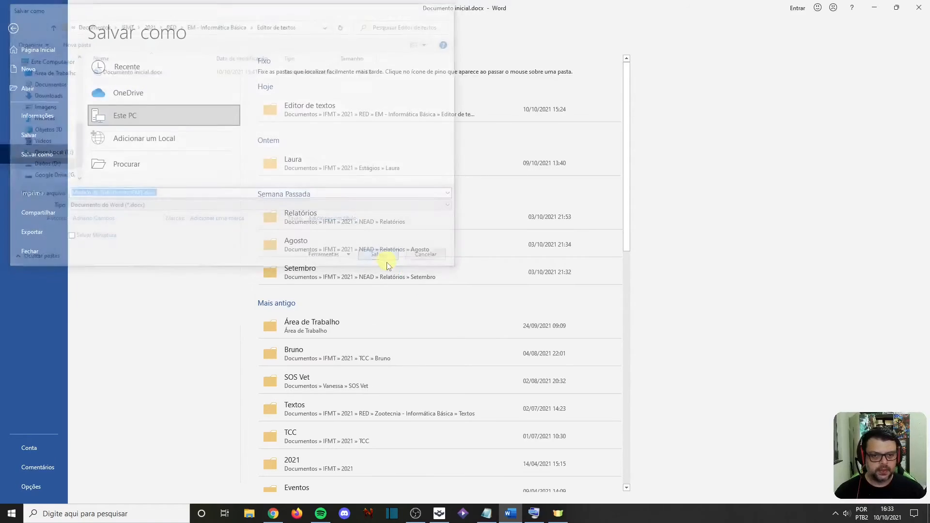
Close the document, relaunch Word and open the recent file "Modelo de Trabalho do IFMT.docx".
left_click(923, 14)
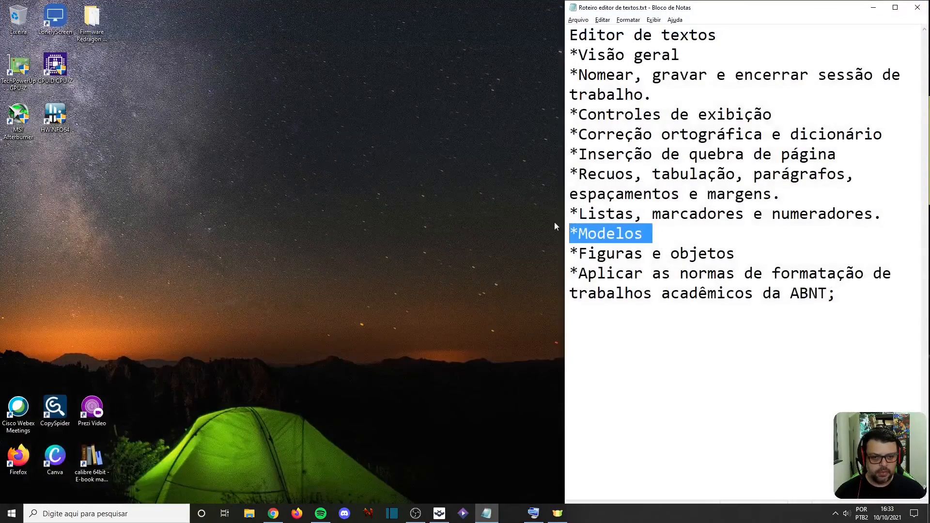
key("super")
type("word")
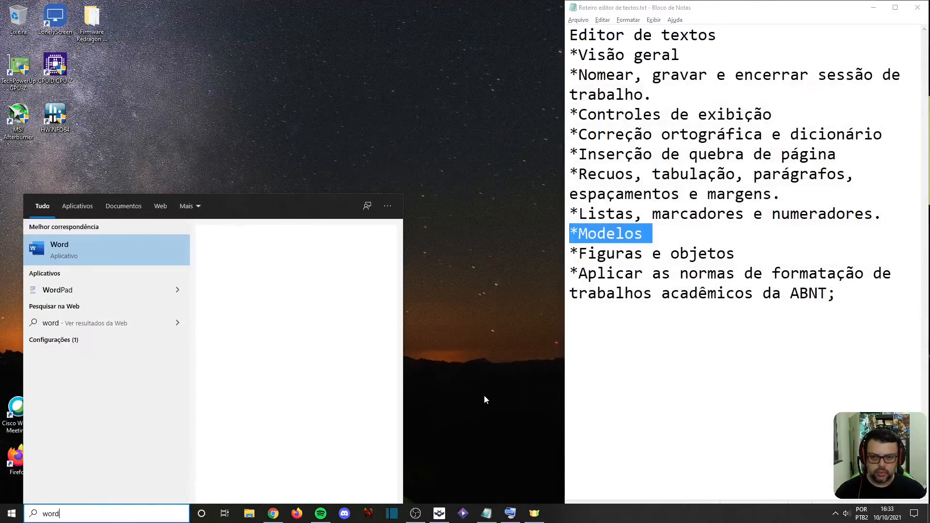
key("Return")
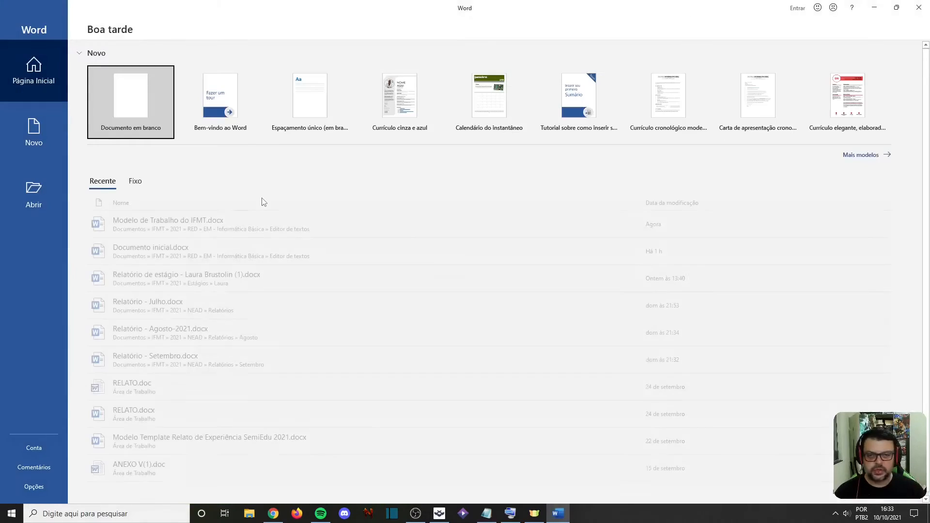
left_click(158, 227)
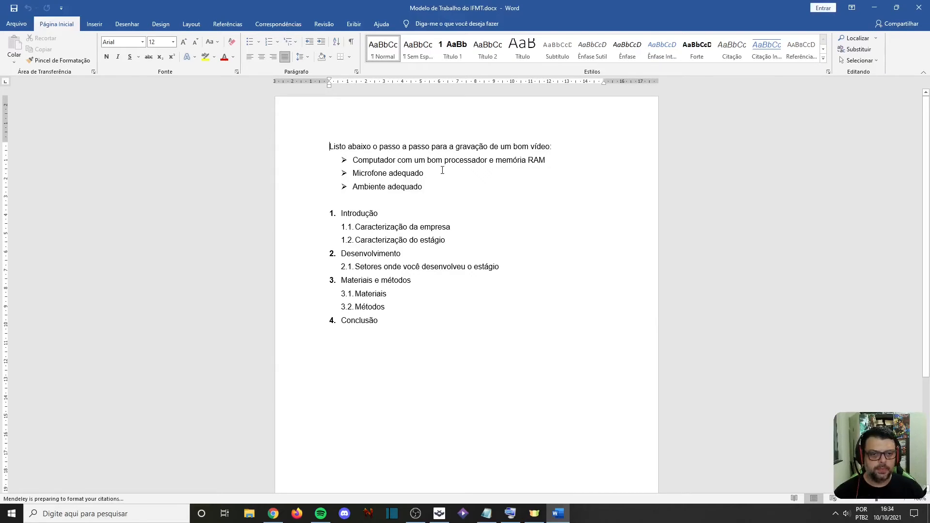
Replace the introductory line above the bulleted list with "Elementos da filosofia".
key("shift+Down")
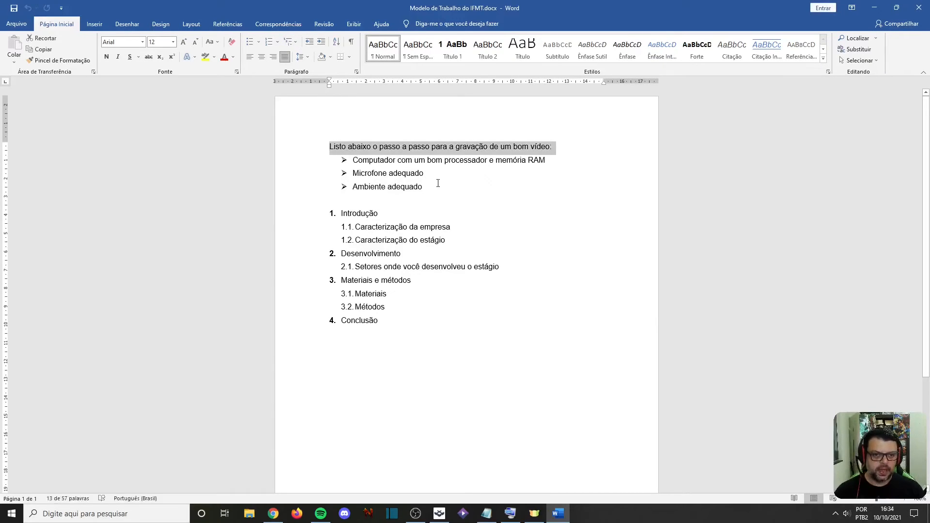
type("Element")
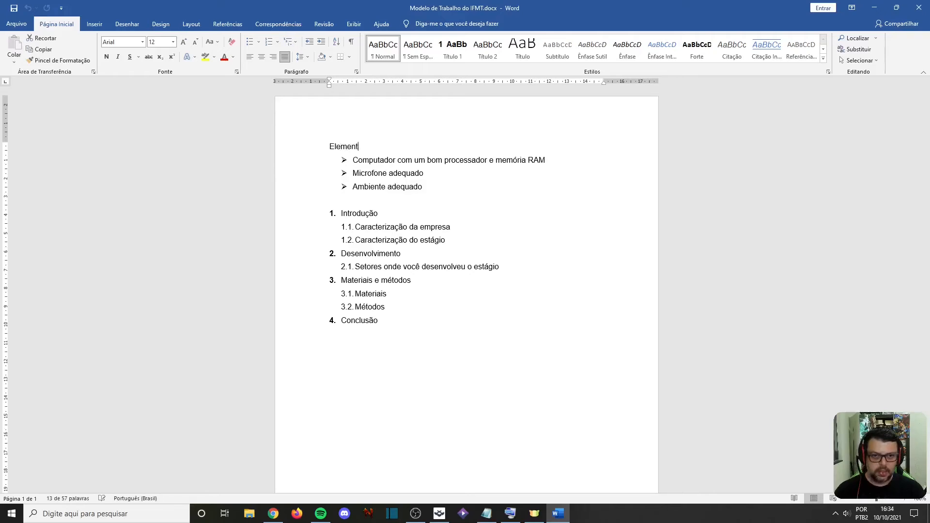
type("os da filosofia")
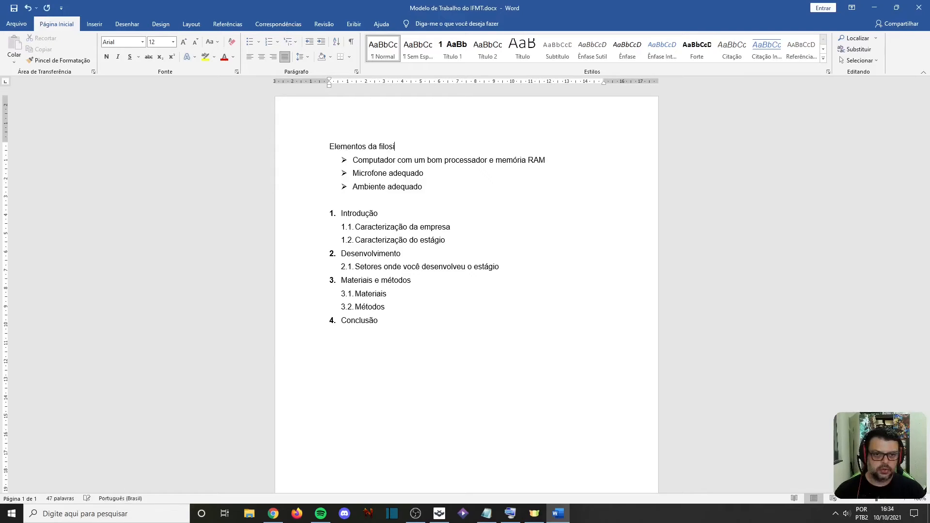
Replace the three bulleted items with "Pensamento crítico", "empatia" and "bom senso".
key("Down")
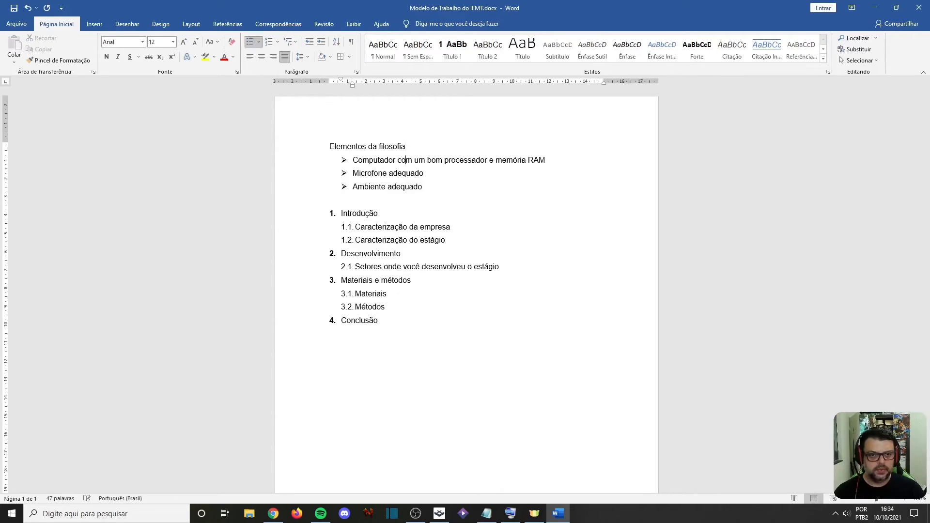
key("Home")
key("shift+End")
type("pensamento crítico")
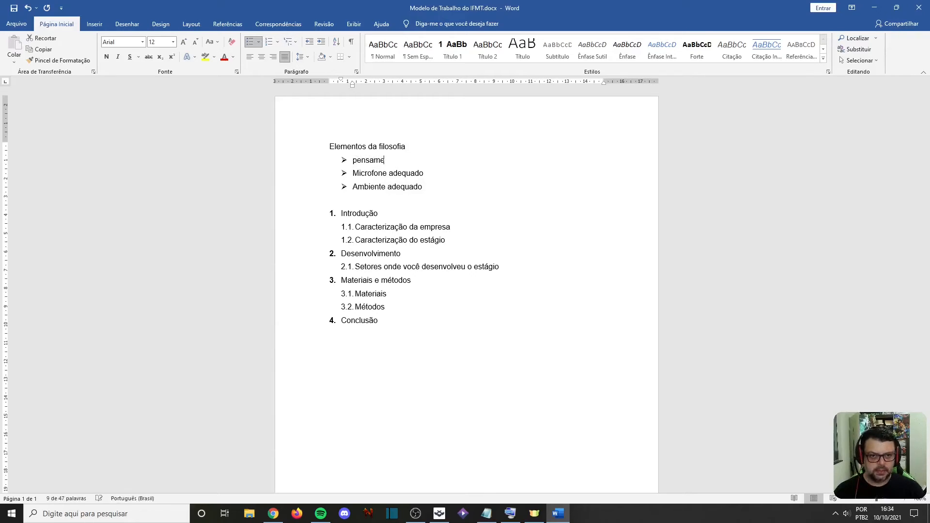
key("Down")
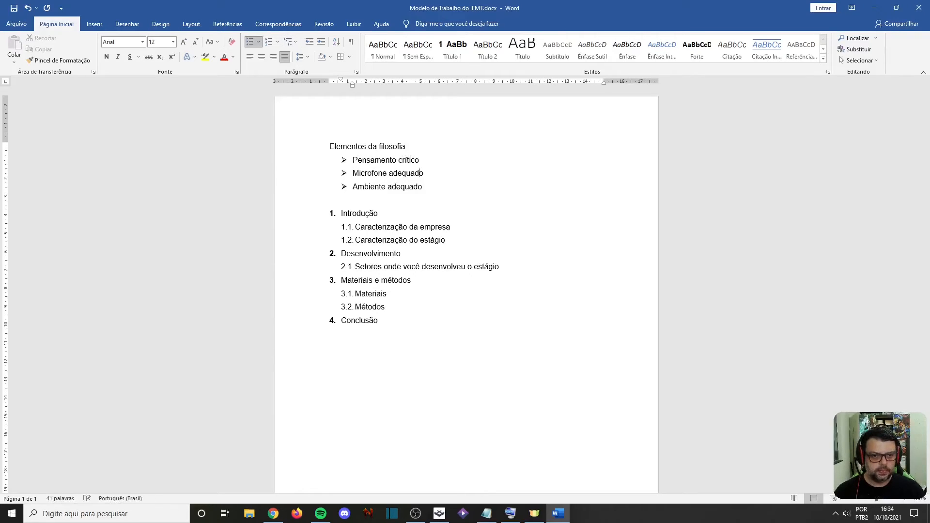
key("Home")
key("shift+End")
type("empatia")
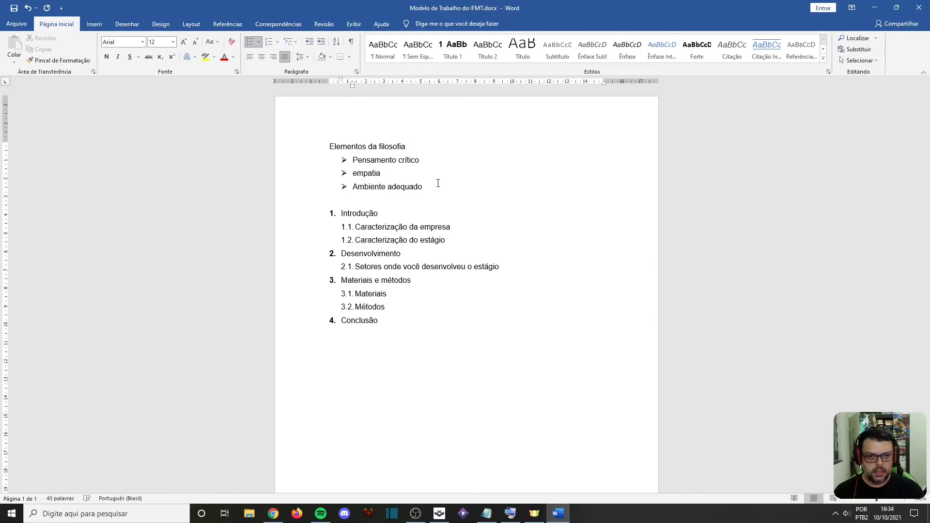
key("Down")
key("Home")
key("shift+End")
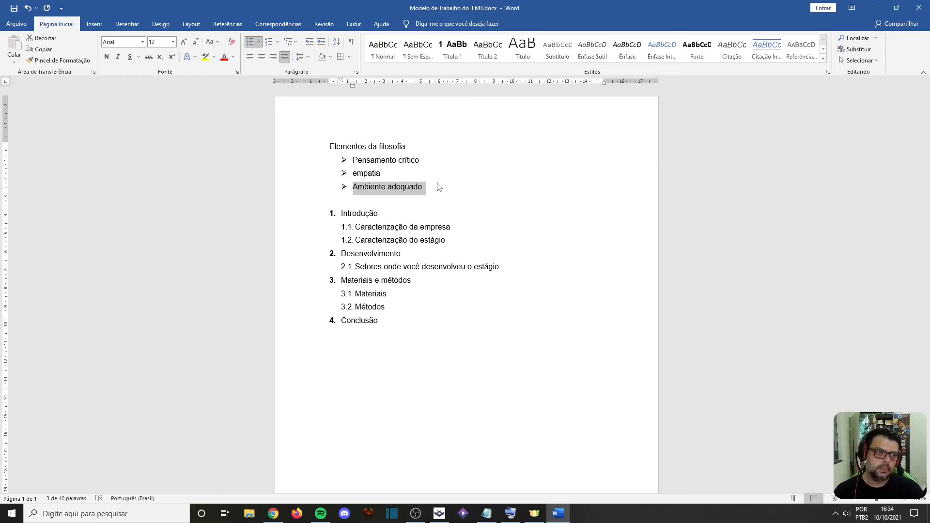
type("bom senso")
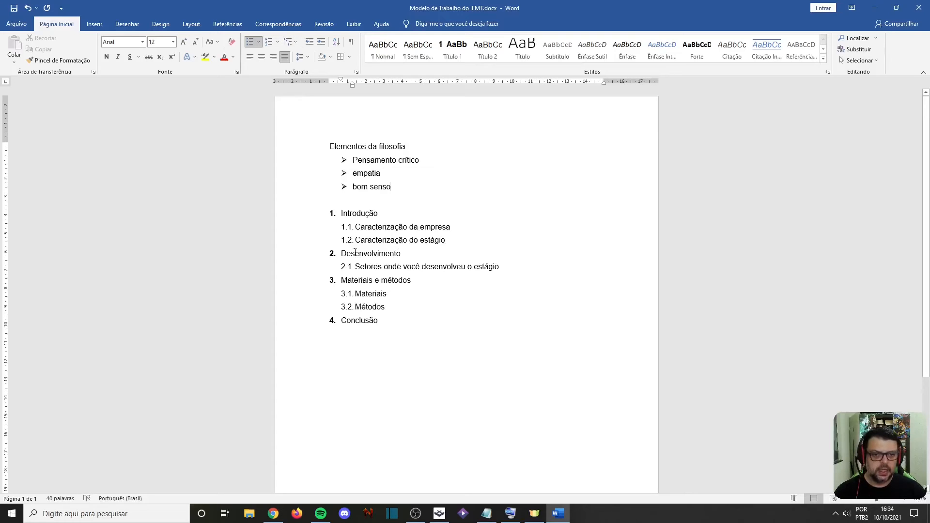
Delete sub-items "Caracterização da empresa" and "Caracterização do estágio" under "Introdução".
left_click_drag(461, 239, 355, 227)
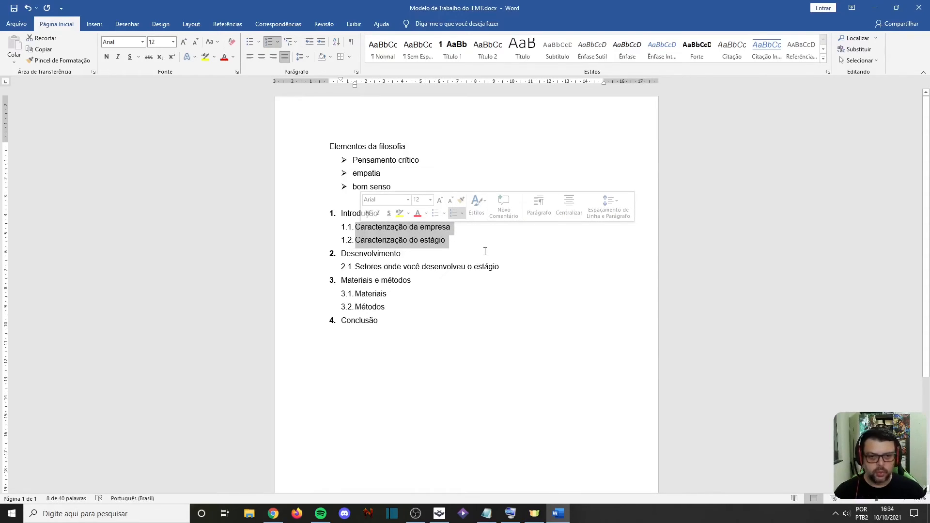
key("Delete")
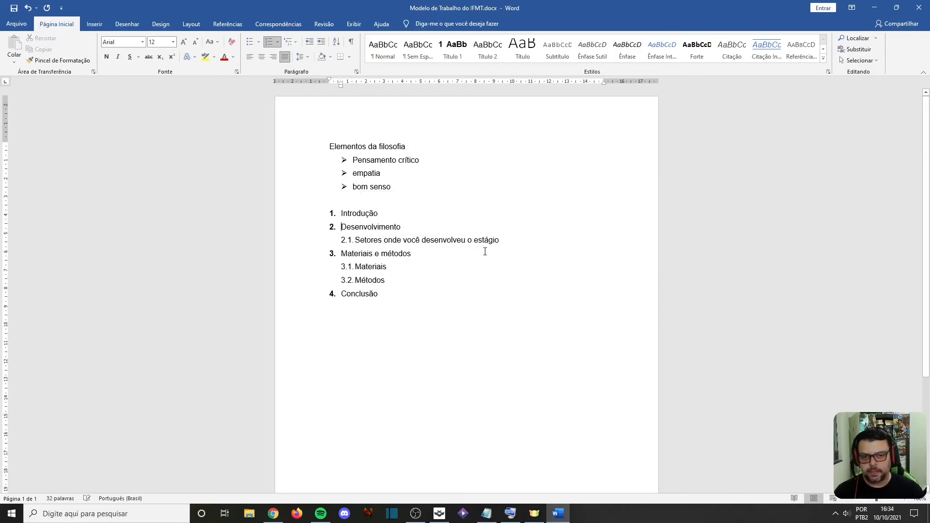
Delete the outline items from "Setores onde você desenvolveu o estágio" through "Materiais" in the numbered list.
key("Down")
key("Left")
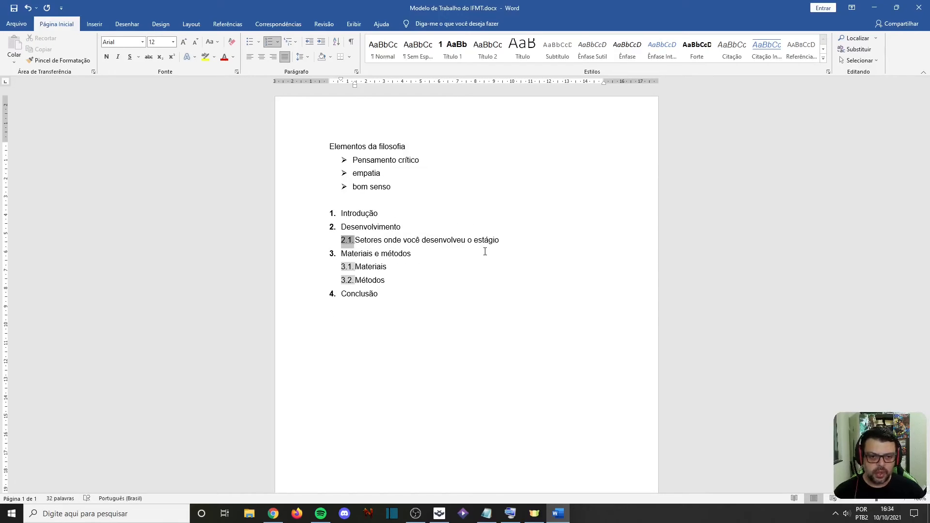
key("Right")
key("shift+Down")
key("shift+Down")
key("shift+Down")
key("shift+Down")
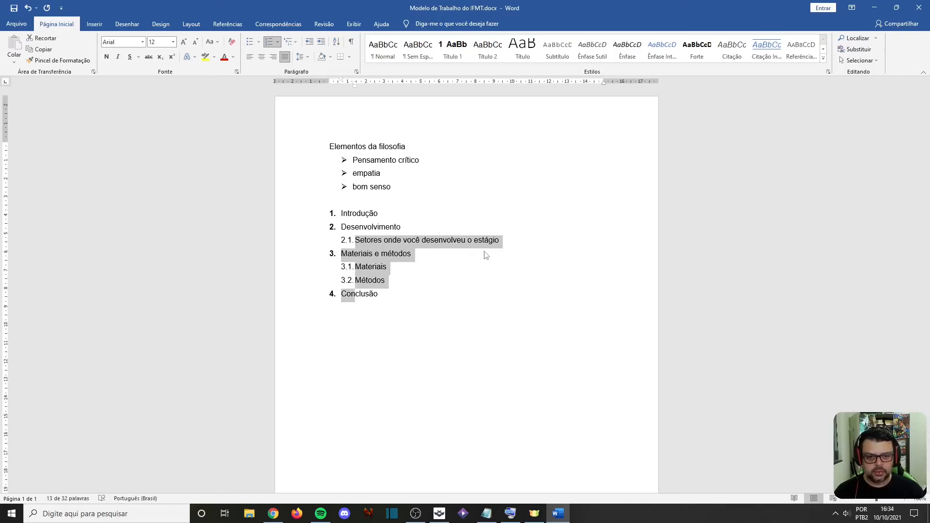
key("shift+Left")
key("shift+Left")
key("shift+Up")
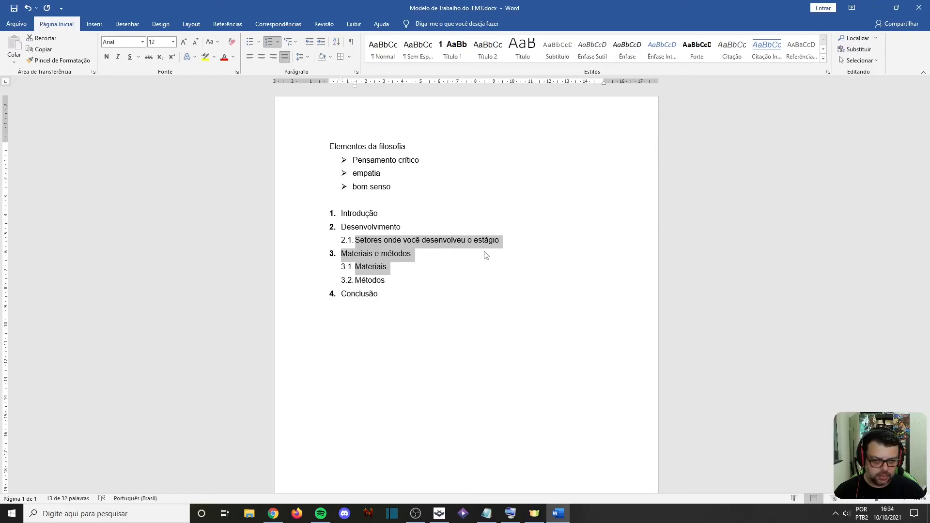
key("Delete")
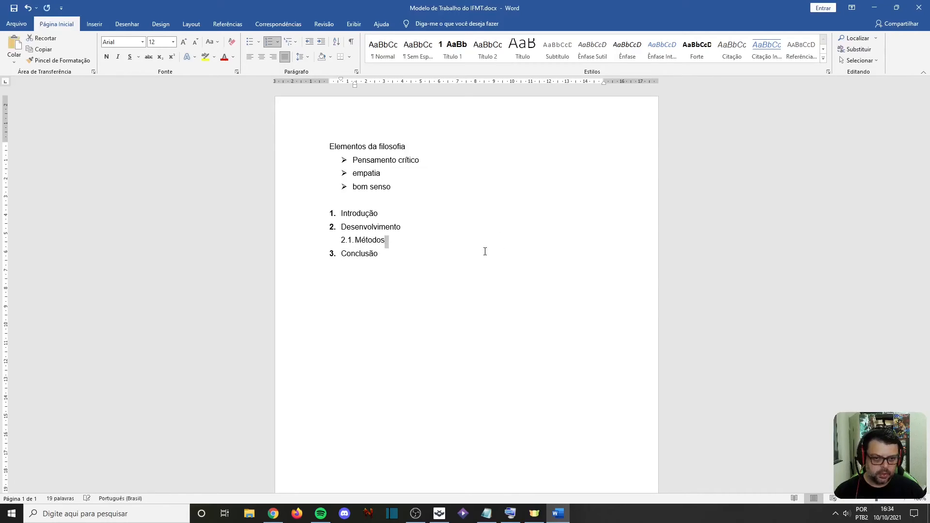
Remove the remaining sub-item "Métodos" and its empty line under "Desenvolvimento".
key("ctrl+shift+Left")
key("BackSpace")
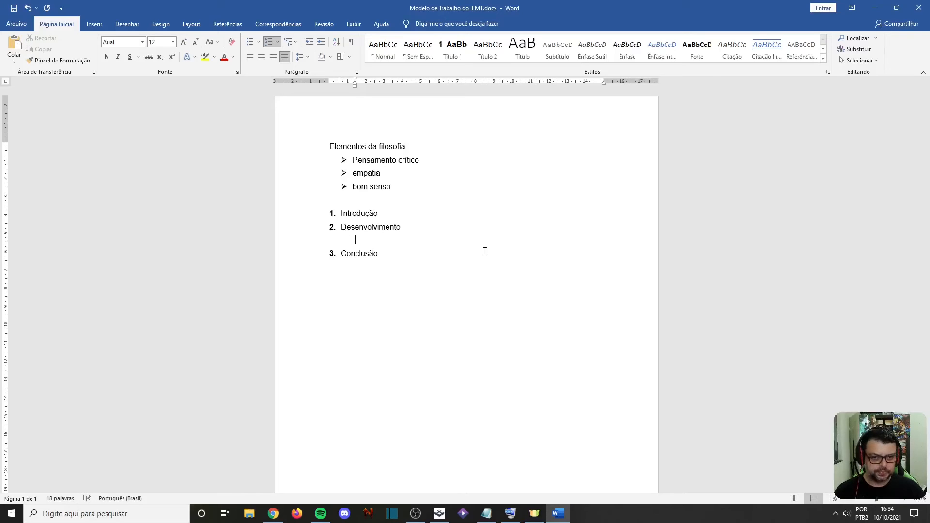
key("BackSpace")
key("BackSpace")
key("BackSpace")
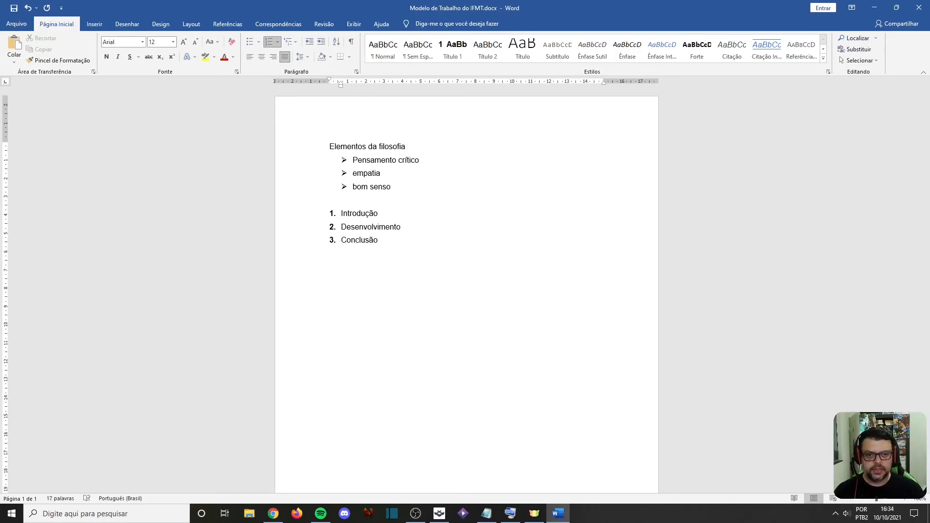
Save the adapted document as a new file named "Trabalho de filosofia" in the "Editor de textos" folder.
left_click(16, 24)
left_click(38, 154)
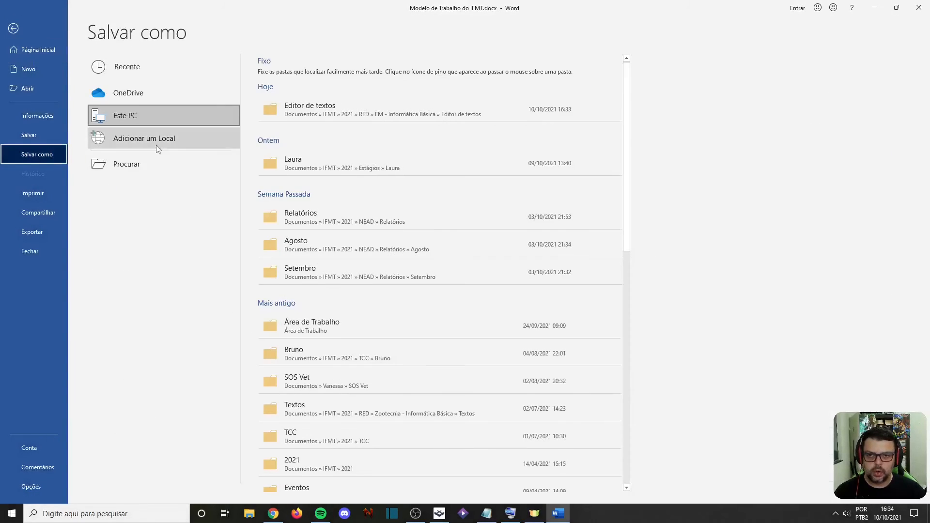
left_click(317, 111)
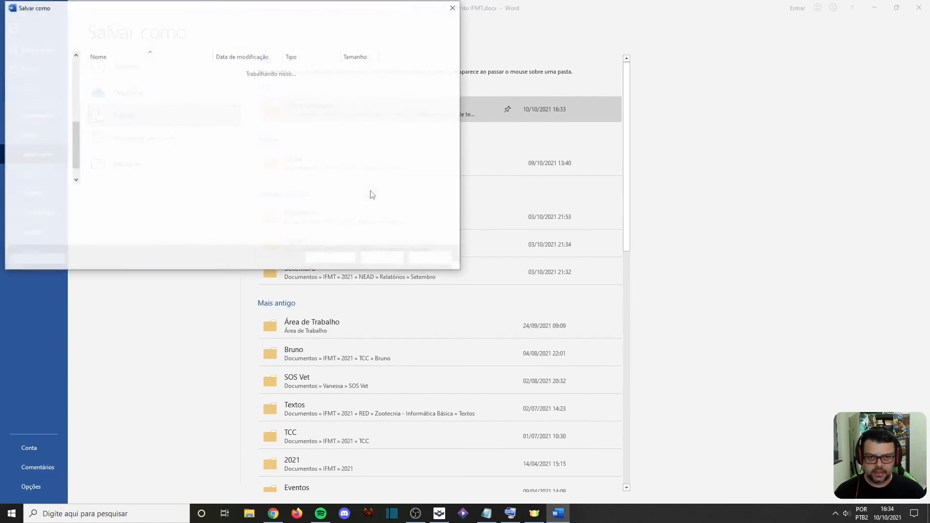
type("T")
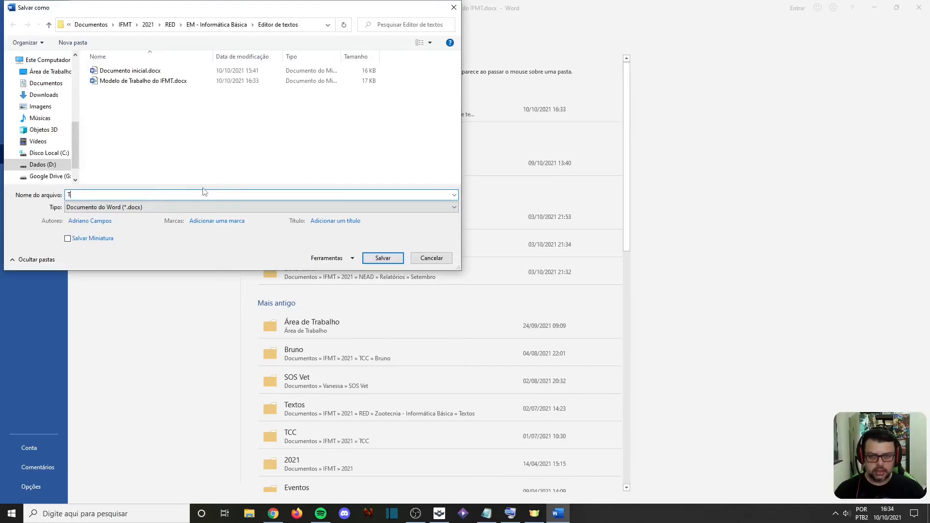
type("rabalho de filo")
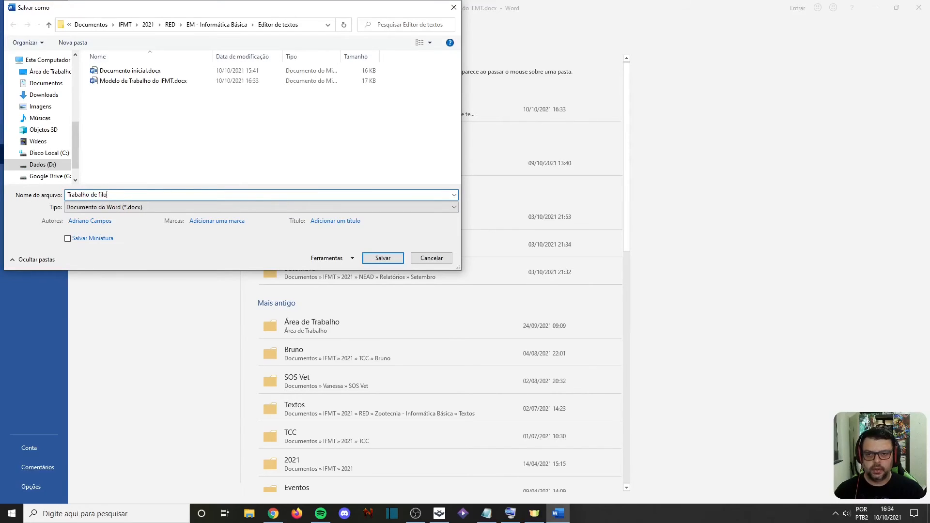
type("sofia")
key("Return")
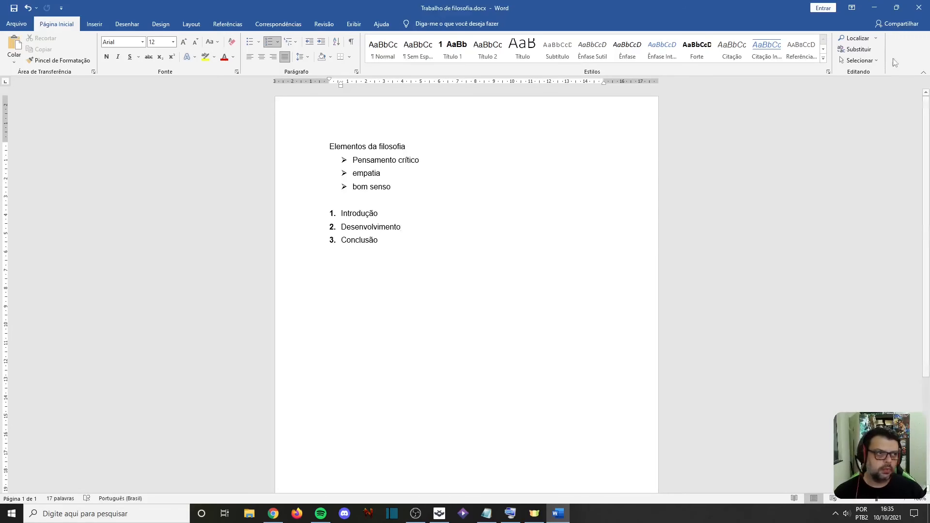
Close the philosophy document and open the recent file "Modelo de Trabalho do IFMT.docx".
key("ctrl+w")
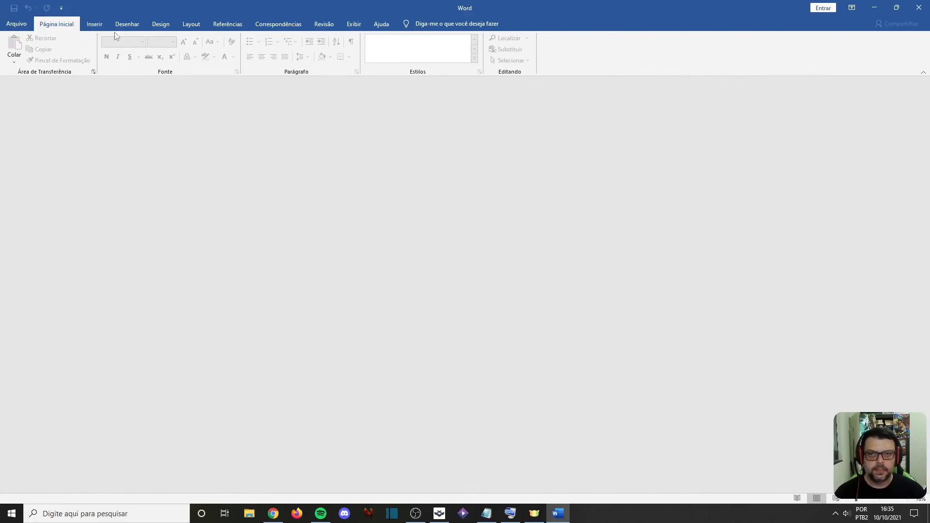
left_click(17, 24)
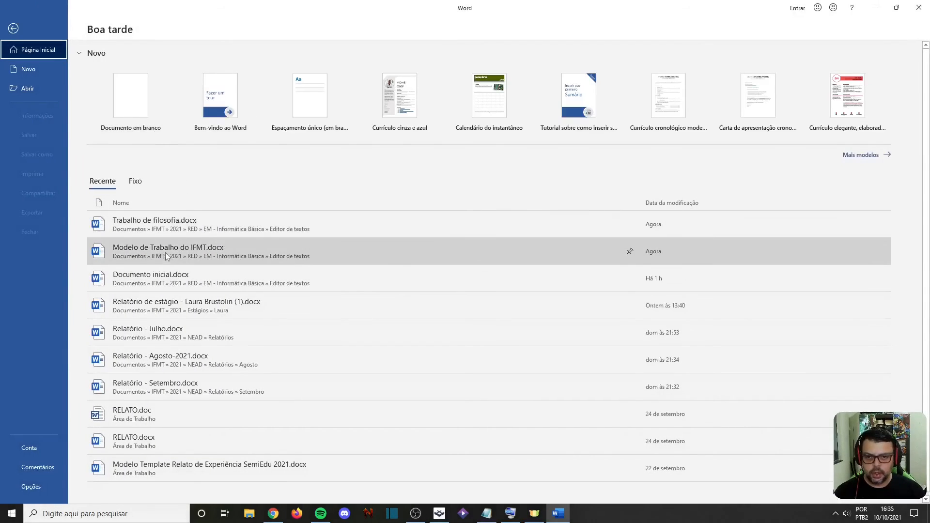
left_click(166, 253)
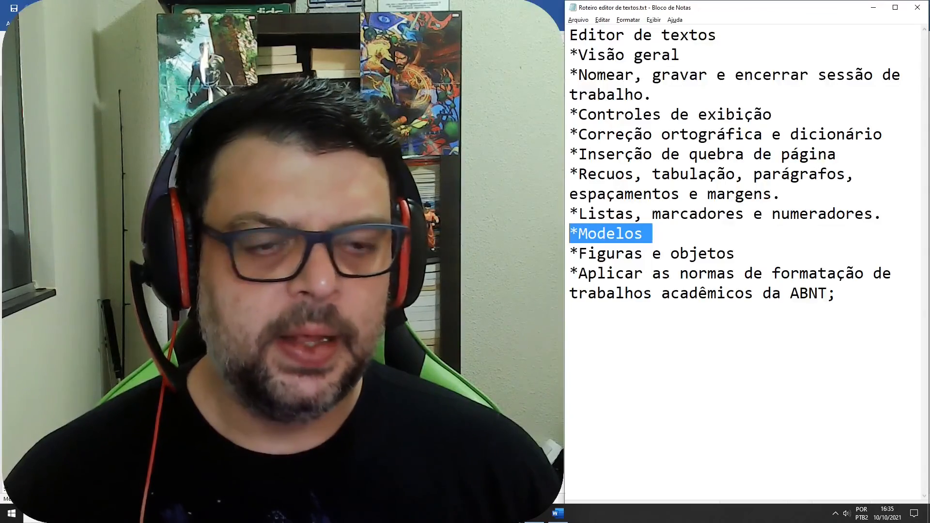
left_click(648, 236)
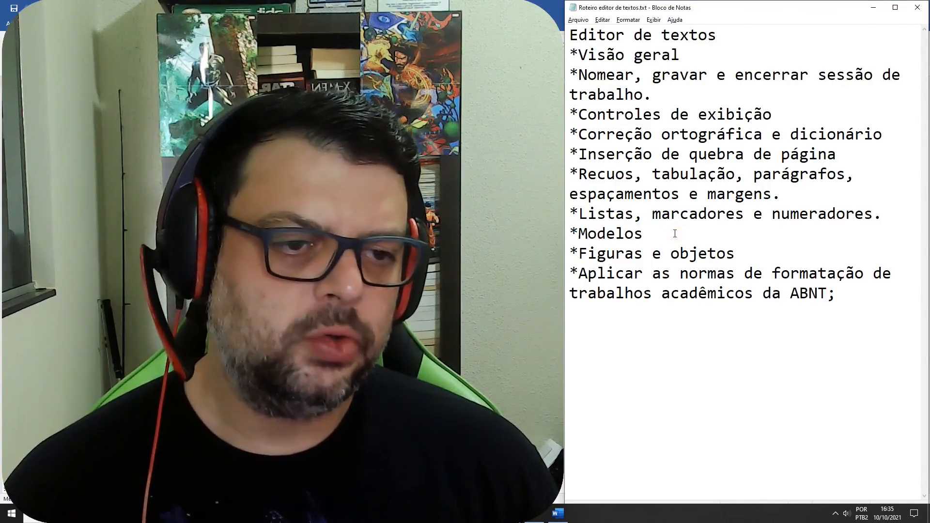
left_click_drag(735, 256, 572, 256)
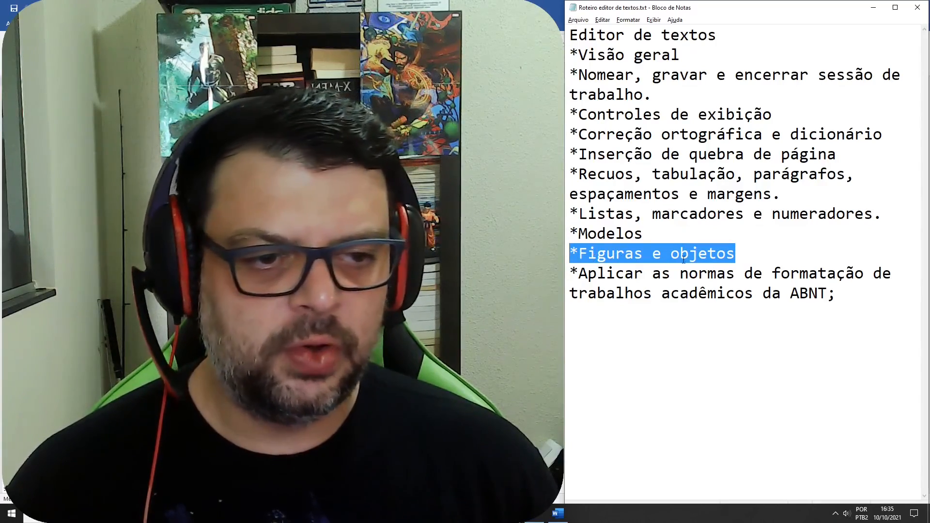
left_click(745, 260)
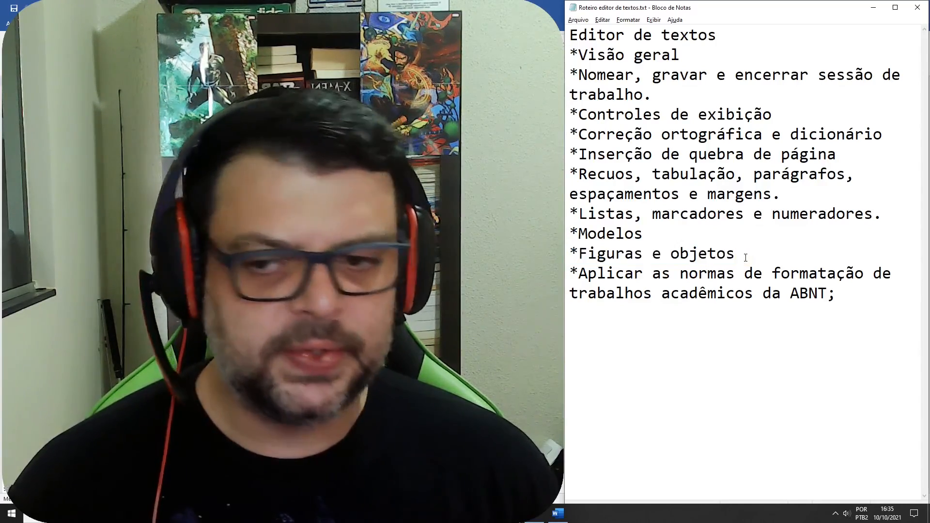